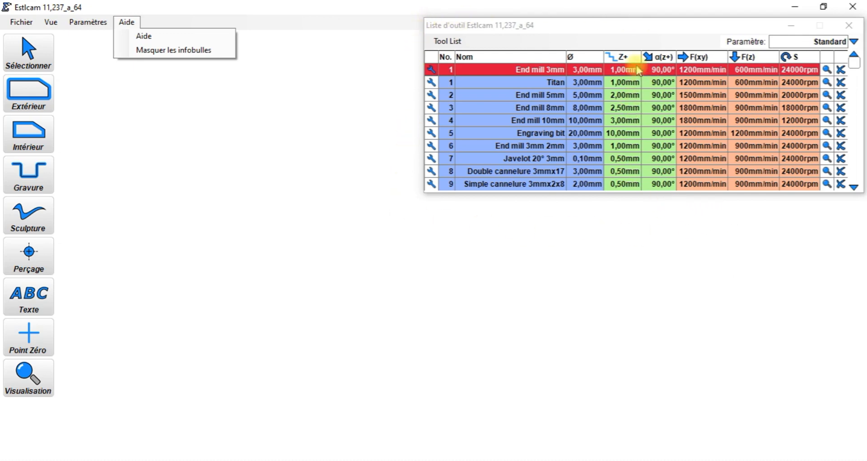
# Examine the tool list from first to last tool, reading the explanations of its diameter, depth, plunge angle, feed and spindle speed columns.
pyautogui.moveTo(802, 59)
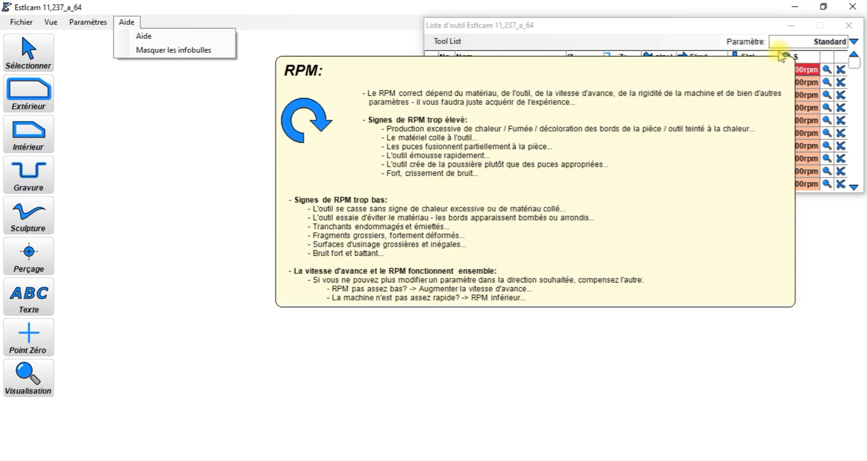
pyautogui.moveTo(734, 61)
pyautogui.moveTo(698, 64)
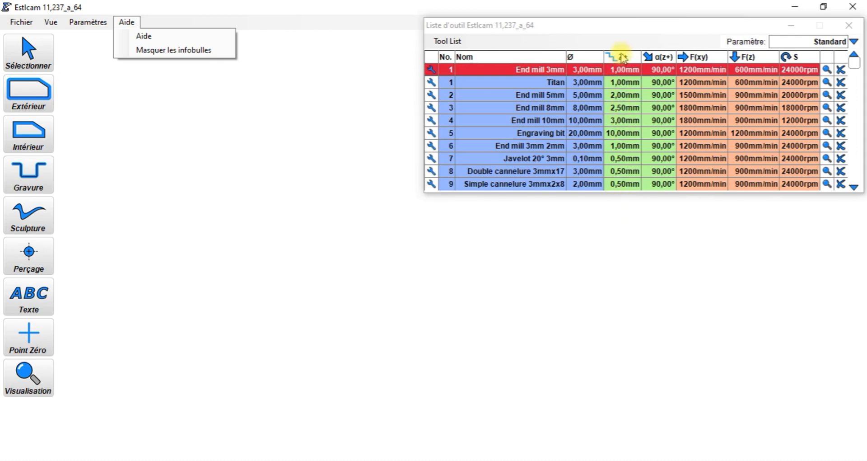
pyautogui.moveTo(623, 58)
pyautogui.click(636, 205)
pyautogui.moveTo(858, 64); pyautogui.dragTo(854, 174)
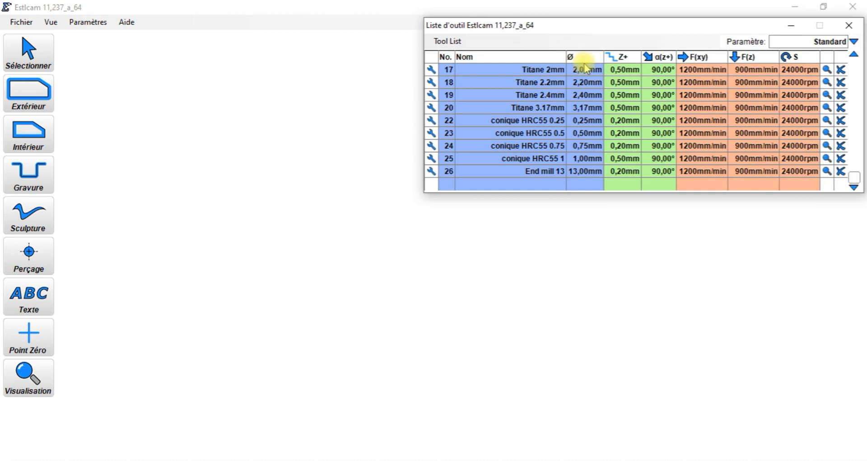
pyautogui.moveTo(579, 60)
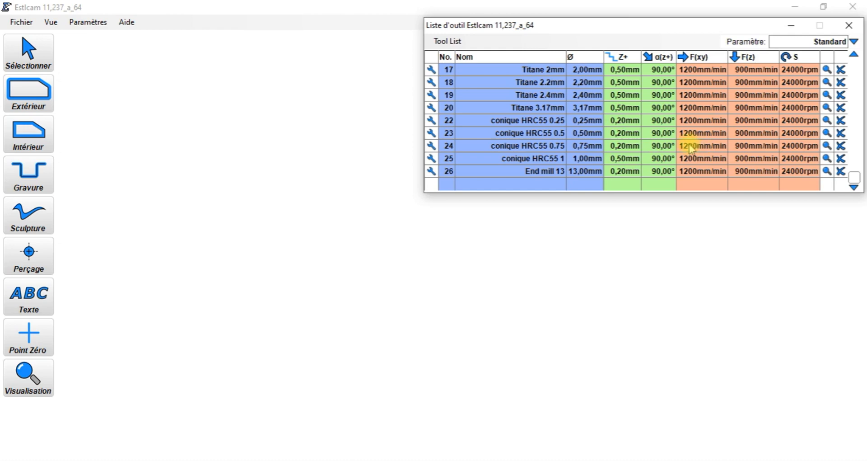
pyautogui.moveTo(705, 57)
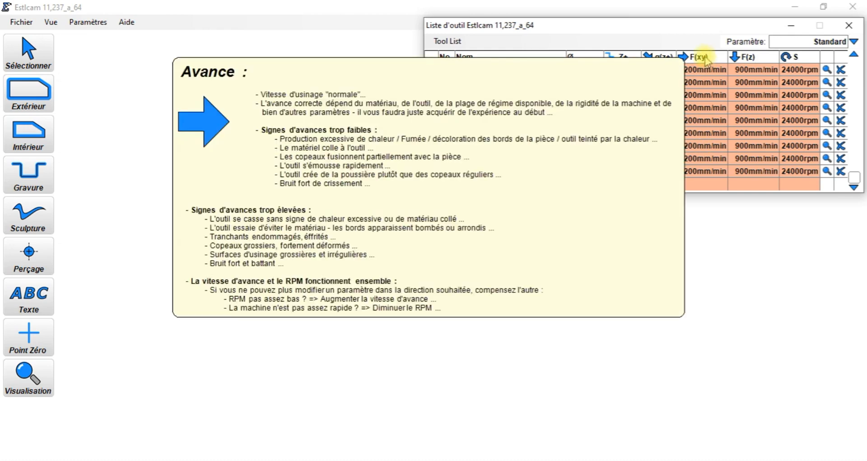
pyautogui.moveTo(755, 57)
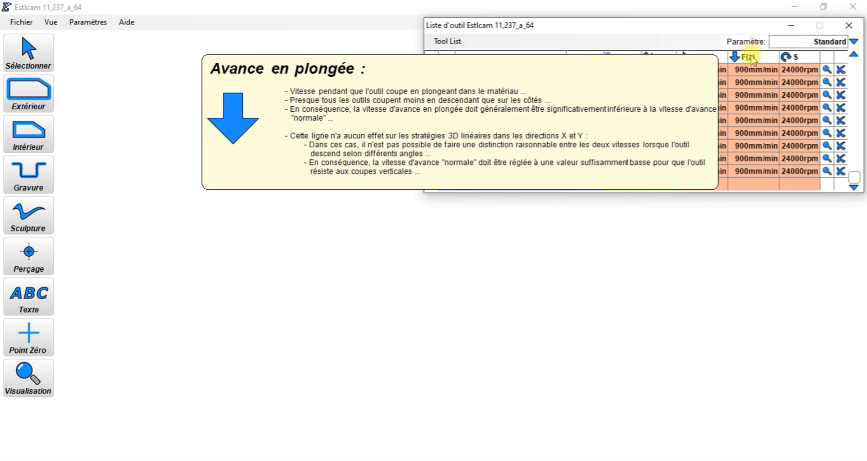
pyautogui.moveTo(791, 58)
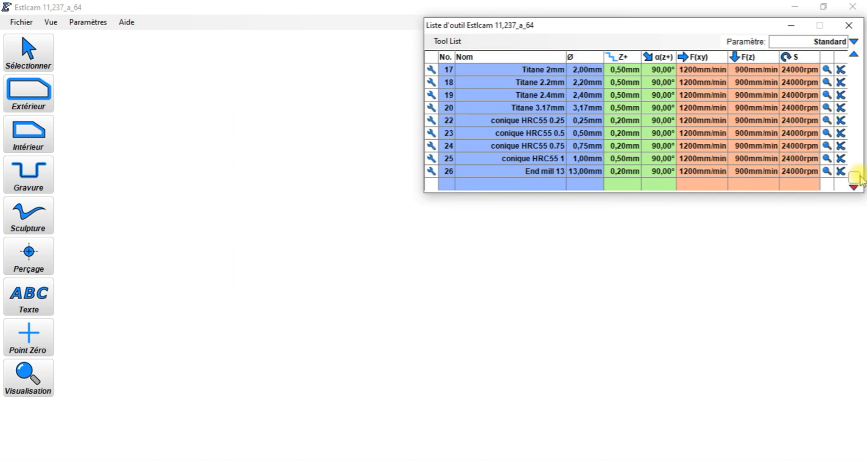
pyautogui.moveTo(854, 177); pyautogui.dragTo(858, 61)
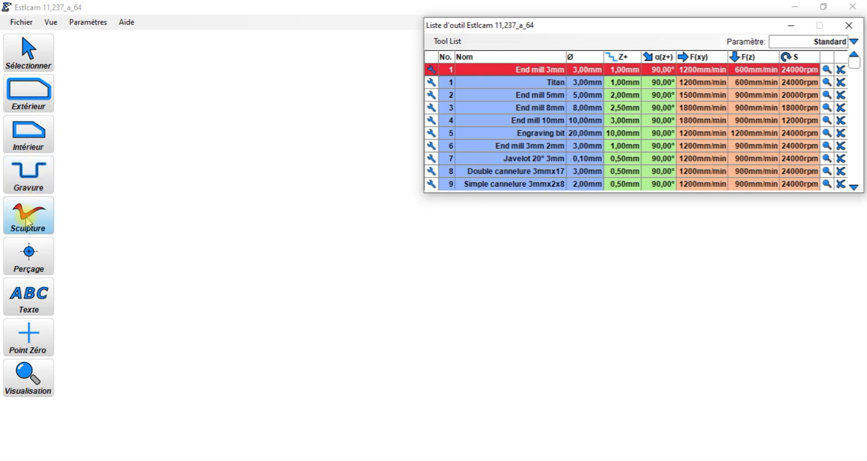
# Read the explanations of the machining functions, including Extérieur, Sculpture and Texte.
pyautogui.moveTo(26, 221)
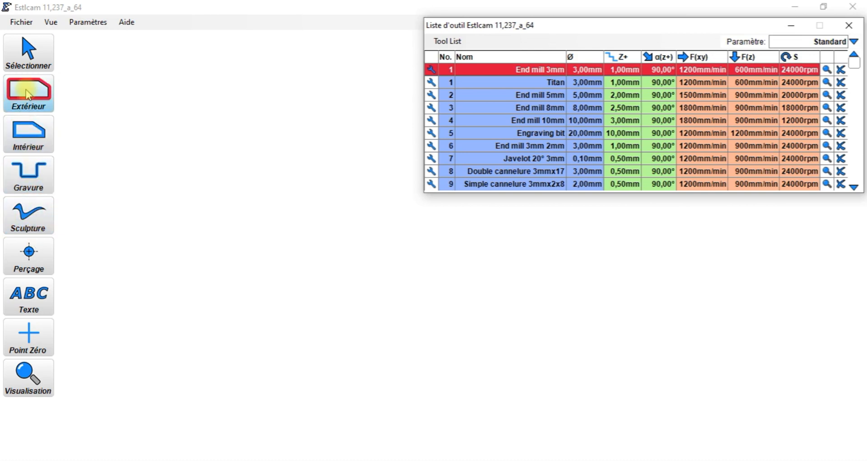
pyautogui.moveTo(28, 92)
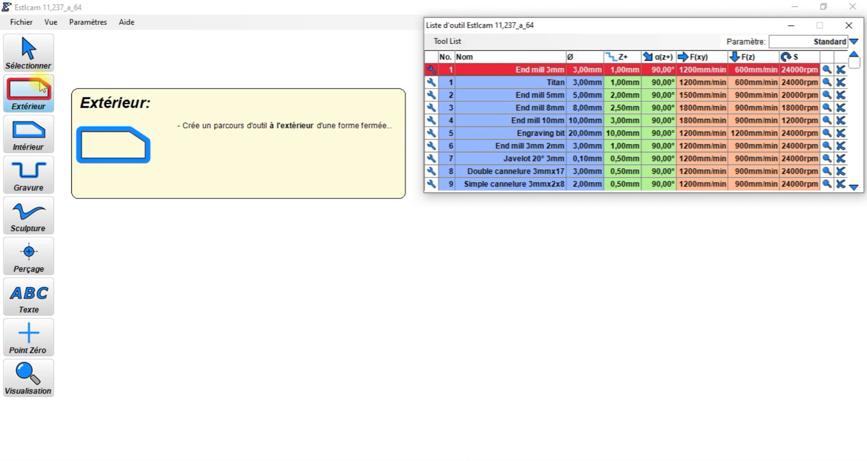
pyautogui.moveTo(51, 102)
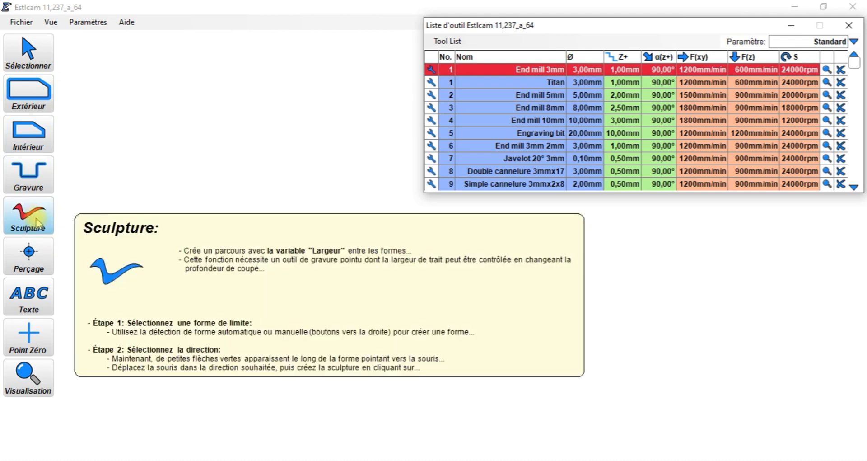
pyautogui.moveTo(39, 307)
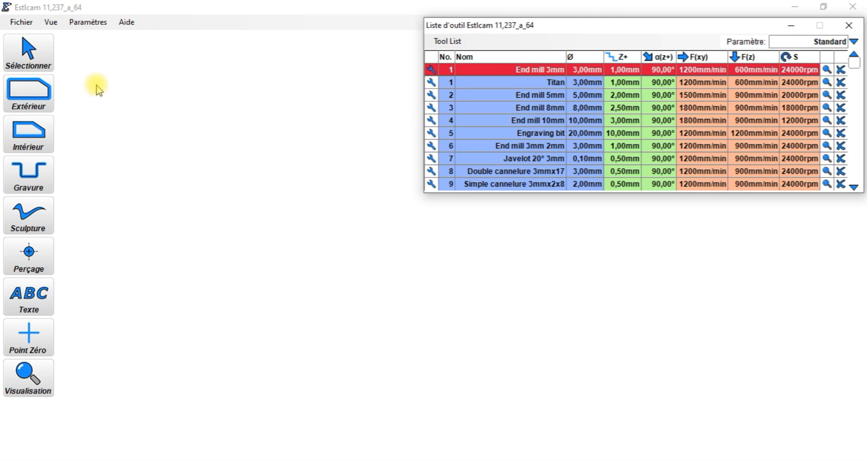
# Hide the explanatory tooltips.
pyautogui.click(124, 23)
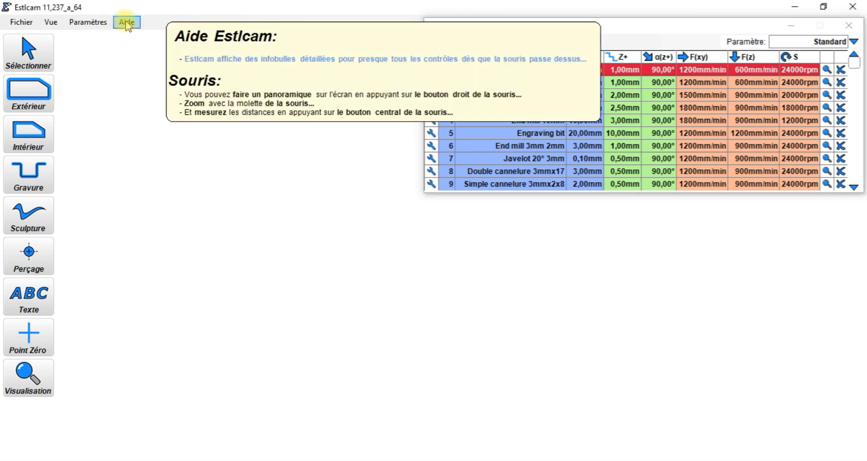
pyautogui.click(127, 23)
pyautogui.click(128, 48)
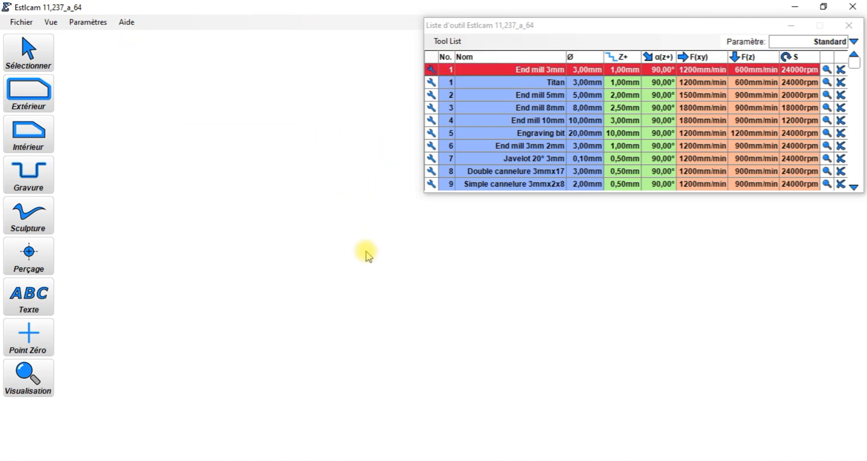
# Open scar noir.stl from the Scarabee folder, using millimetres as the length unit.
pyautogui.click(21, 22)
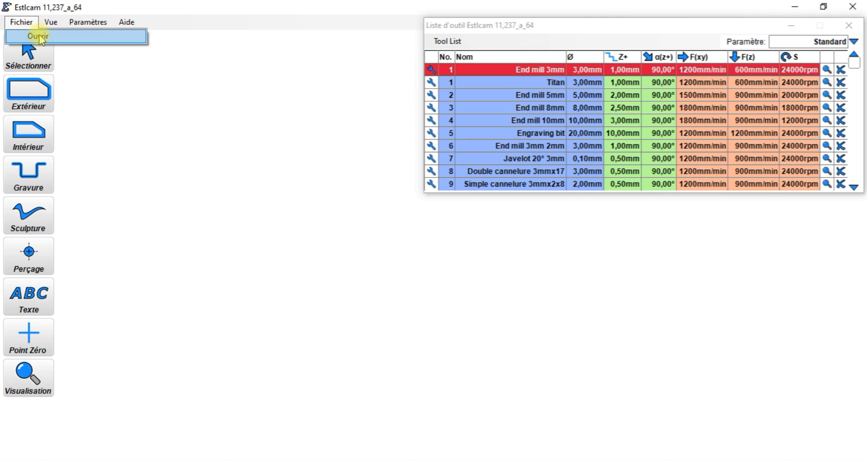
pyautogui.click(38, 35)
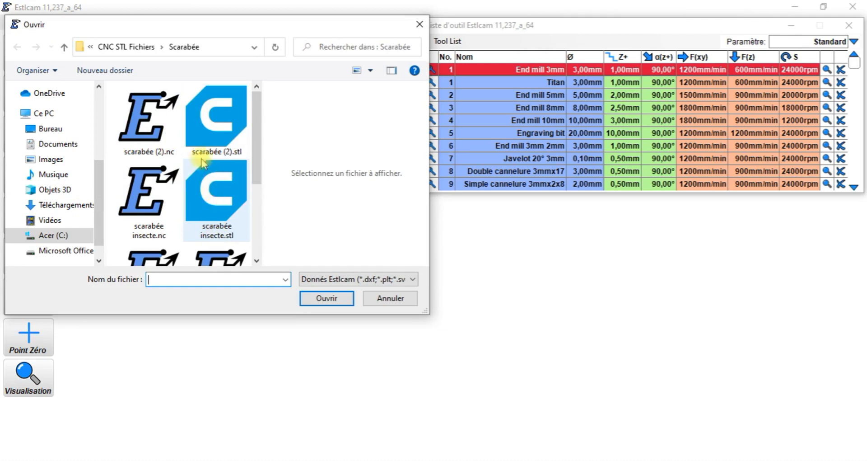
pyautogui.scroll(3, 54, 134)
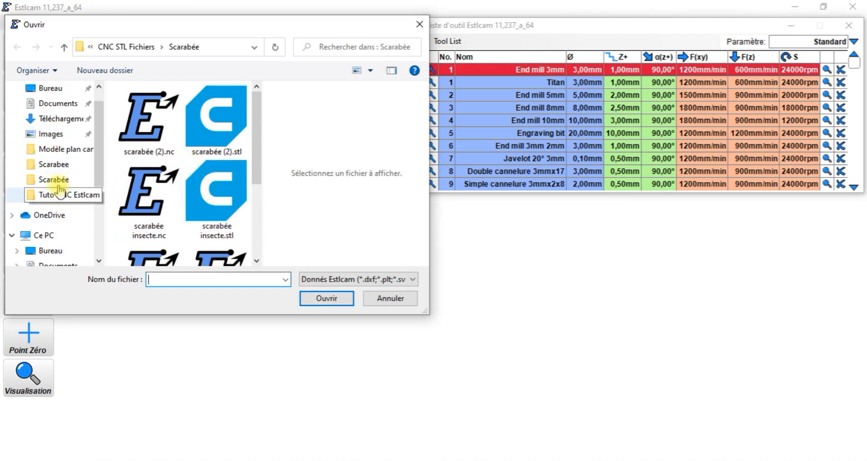
pyautogui.click(53, 164)
pyautogui.click(156, 123)
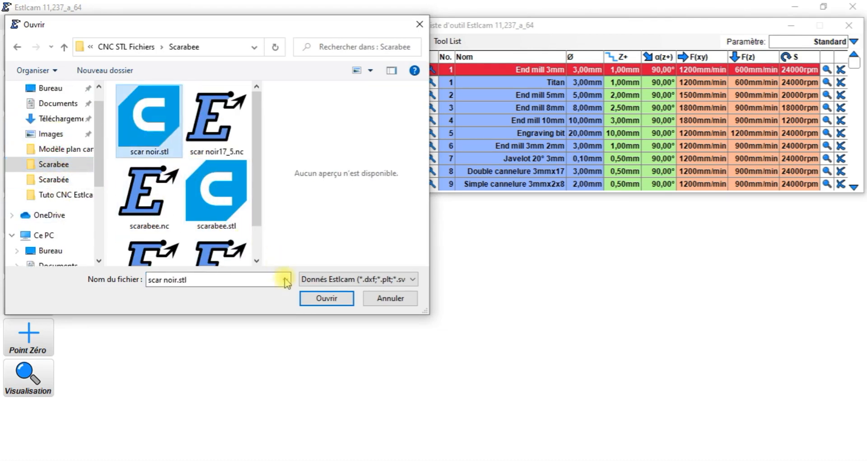
pyautogui.click(319, 300)
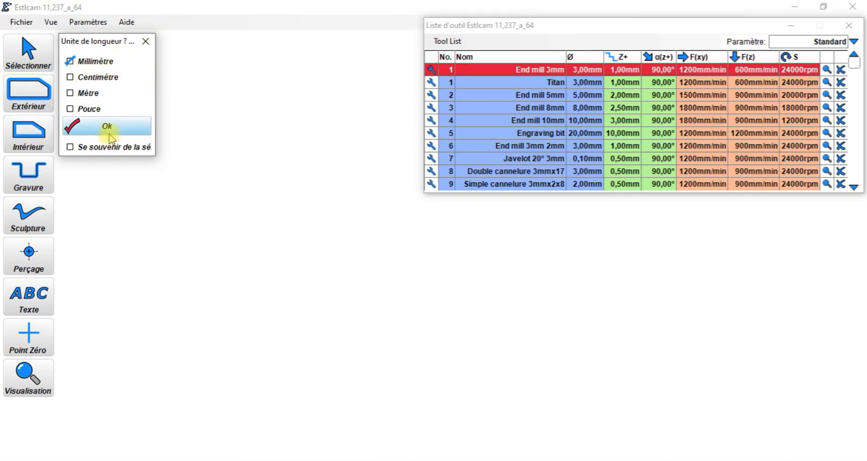
pyautogui.click(95, 128)
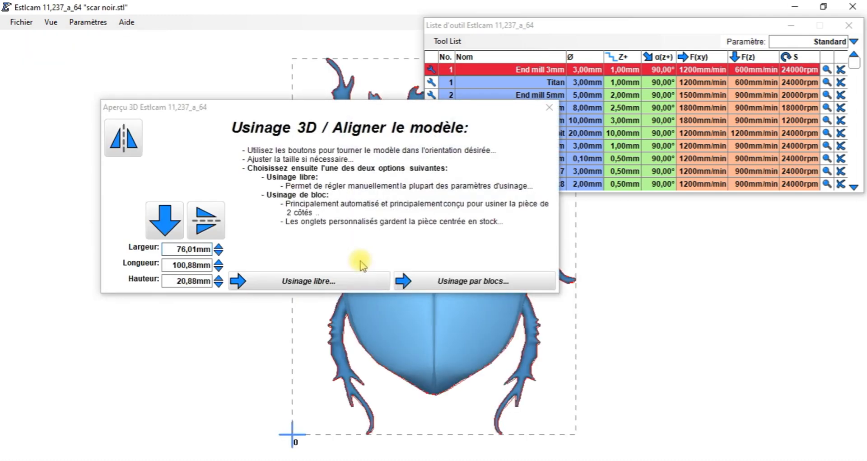
# Scale the beetle model to a height of 15 mm and continue with free machining (Usinage libre).
pyautogui.moveTo(361, 108); pyautogui.dragTo(85, 101)
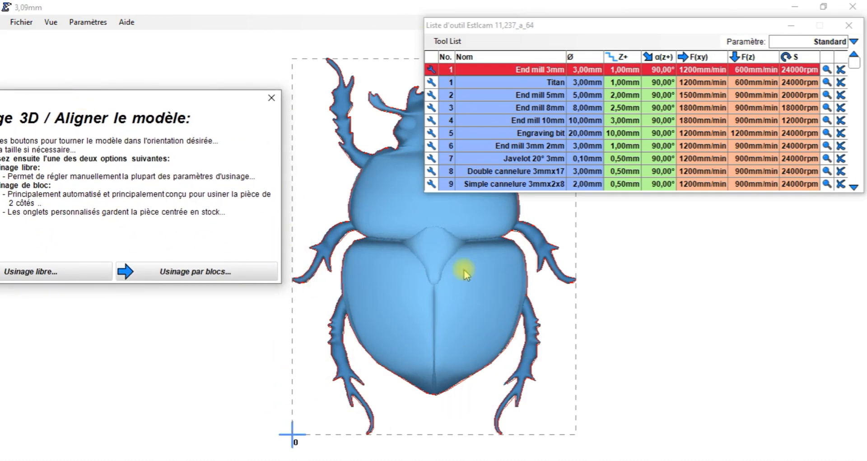
pyautogui.moveTo(115, 96); pyautogui.dragTo(304, 102)
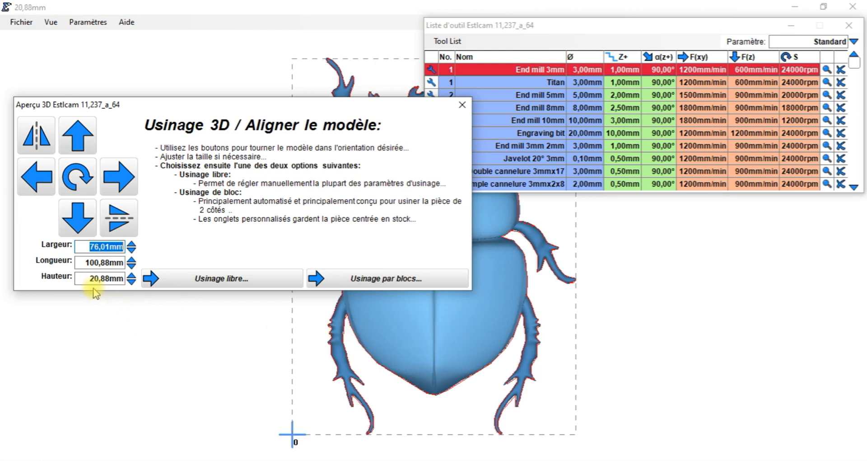
pyautogui.click(92, 276)
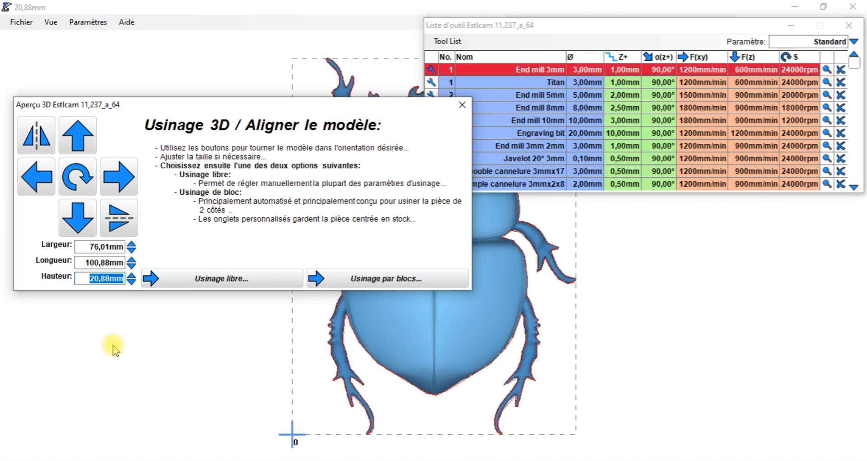
pyautogui.write('15')
pyautogui.press('Return')
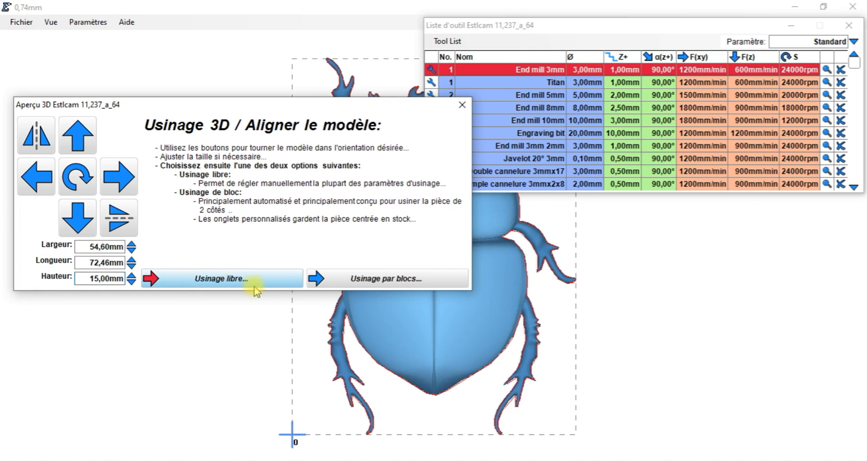
pyautogui.click(219, 280)
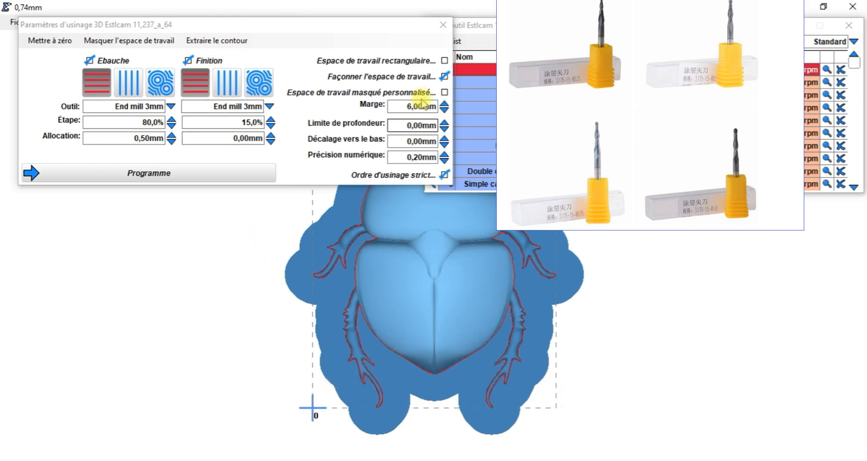
# Rearrange the tool list and 3D machining parameters windows so that they no longer overlap and all machining settings are visible.
pyautogui.moveTo(363, 20); pyautogui.dragTo(160, 34)
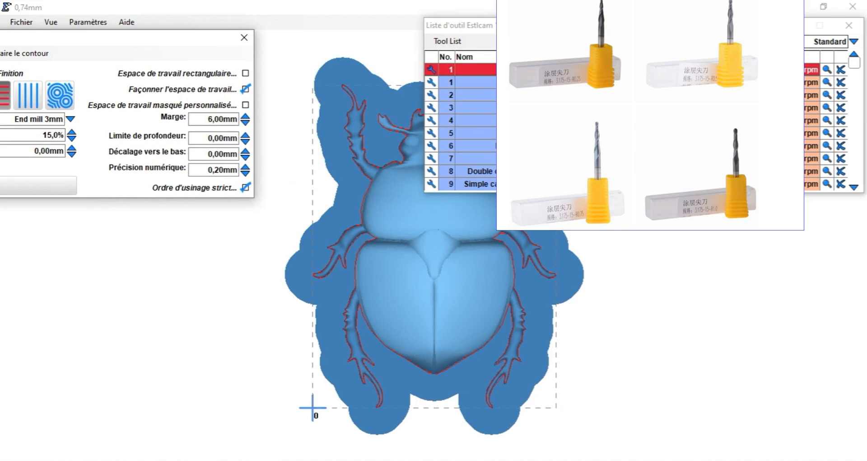
pyautogui.moveTo(679, 25); pyautogui.dragTo(833, 28)
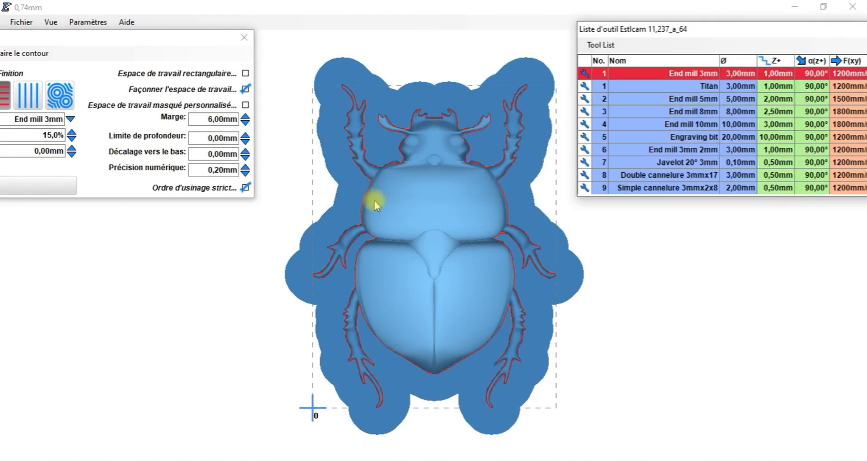
pyautogui.moveTo(109, 40); pyautogui.dragTo(296, 53)
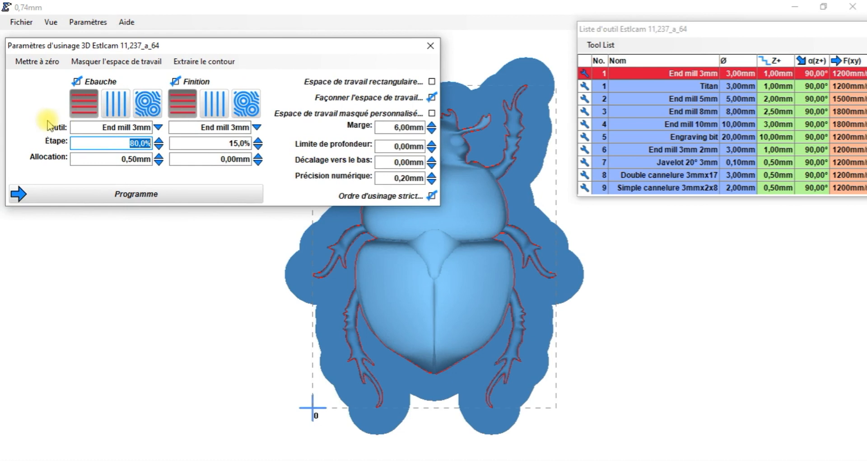
# Turn the explanatory tooltips back on.
pyautogui.click(128, 25)
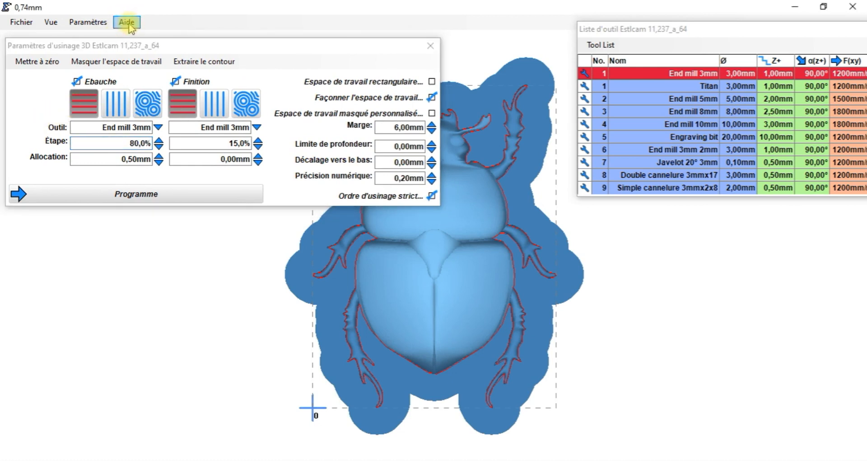
pyautogui.click(130, 26)
pyautogui.click(172, 49)
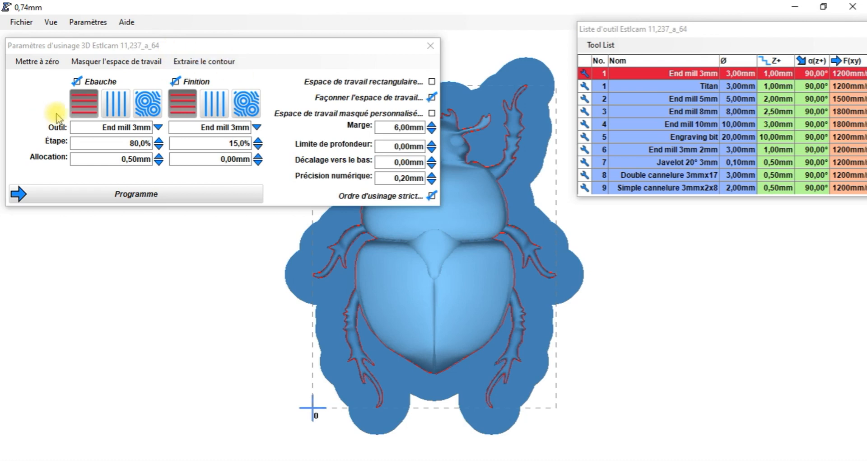
# Compare the roughing strategies by trying parallel machining along Y, and return roughing to parallel machining along X.
pyautogui.moveTo(78, 104)
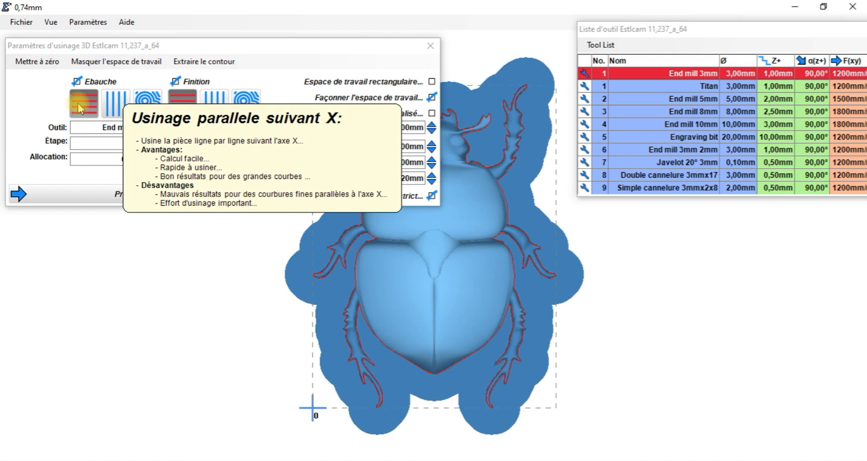
pyautogui.click(116, 108)
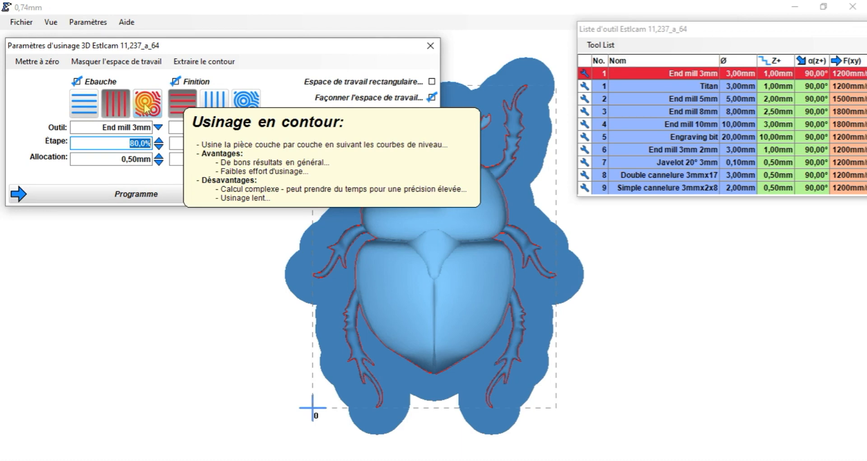
pyautogui.click(90, 107)
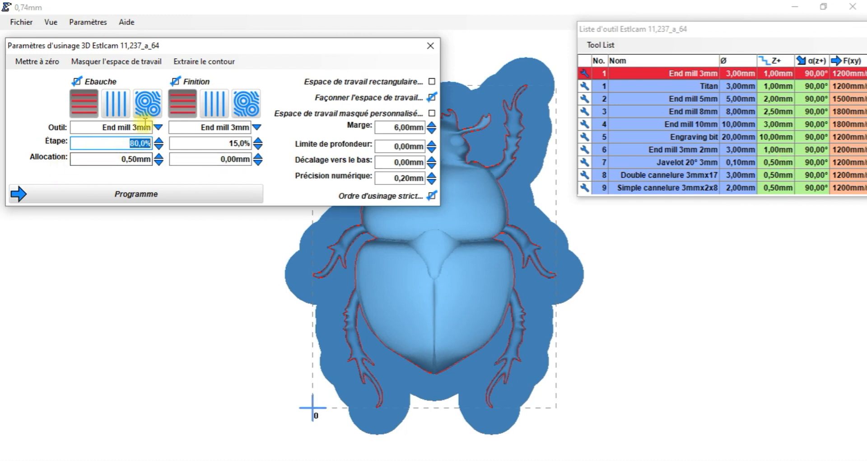
# Look through the available roughing tools and set the pass depth (Z+) of Titane 2mm in the tool list to 0.20 mm.
pyautogui.click(156, 128)
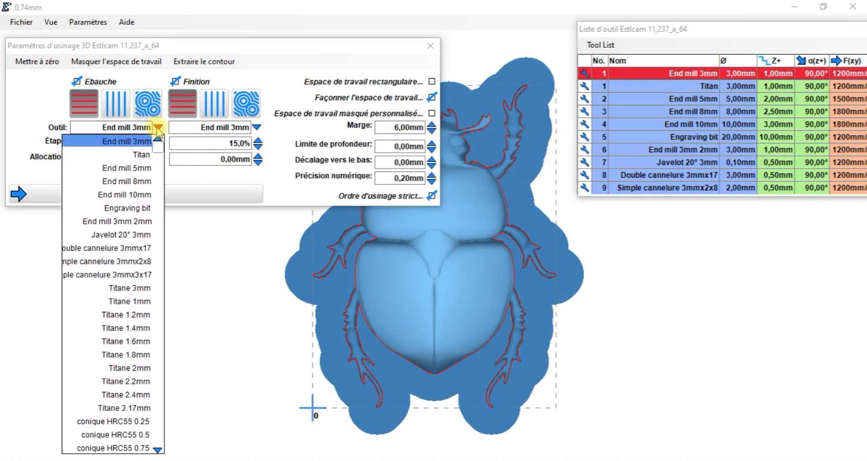
pyautogui.moveTo(158, 146); pyautogui.dragTo(158, 436)
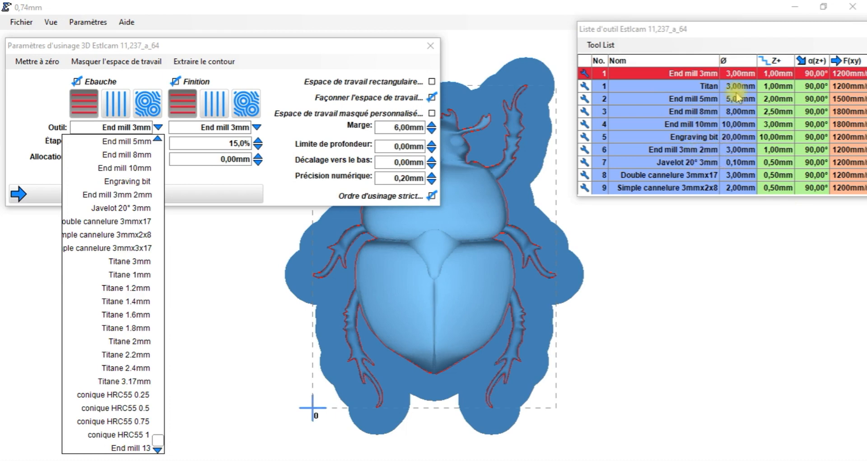
pyautogui.moveTo(733, 31); pyautogui.dragTo(573, 23)
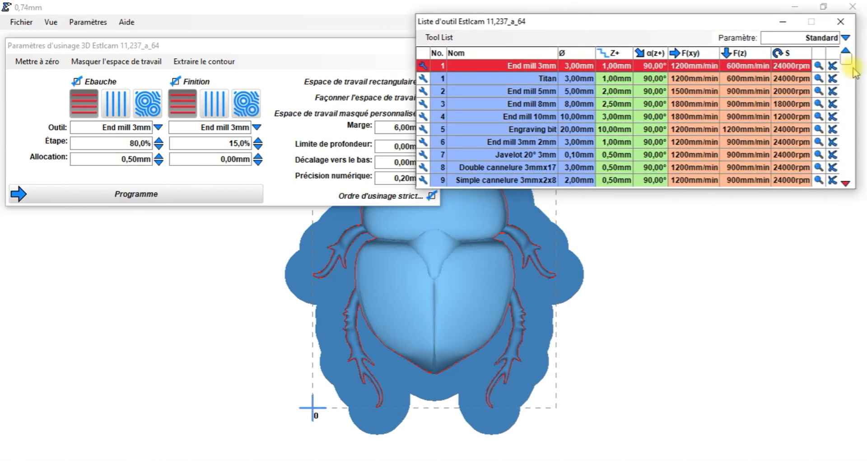
pyautogui.moveTo(846, 73); pyautogui.dragTo(848, 139)
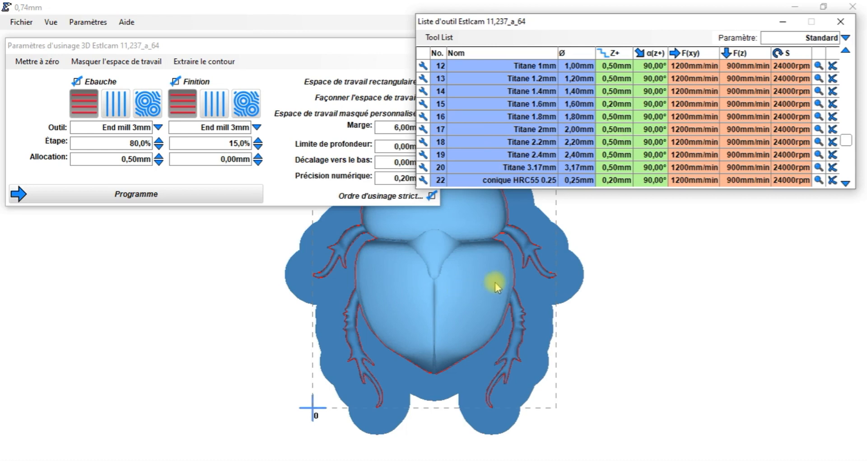
pyautogui.click(617, 134)
pyautogui.click(617, 132)
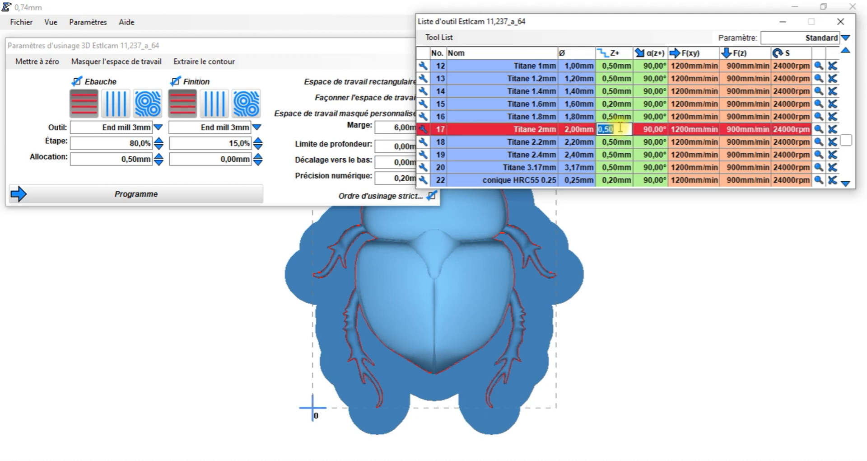
pyautogui.write('0.2')
pyautogui.press('Tab')
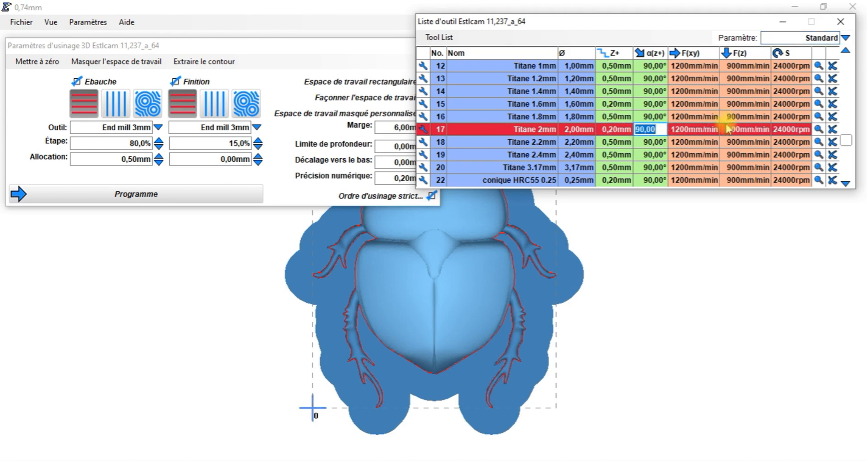
pyautogui.click(688, 289)
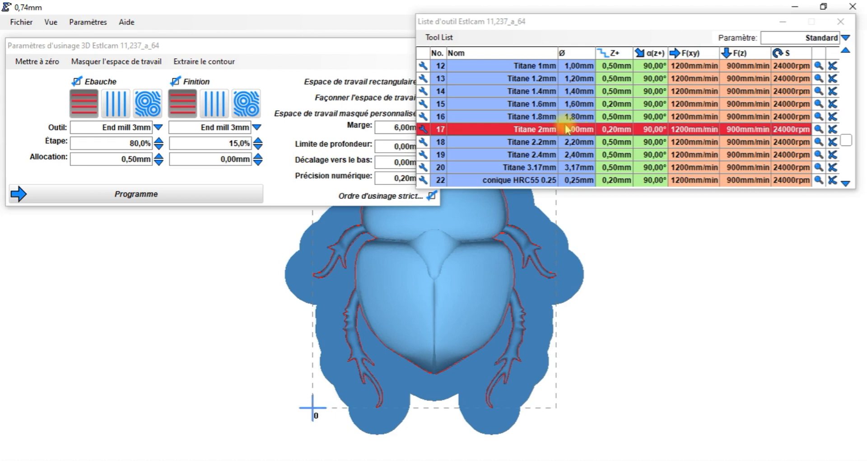
# Review the detailed cutting parameters of the Titane 2mm tool in its edit dialog and accept them.
pyautogui.click(422, 130)
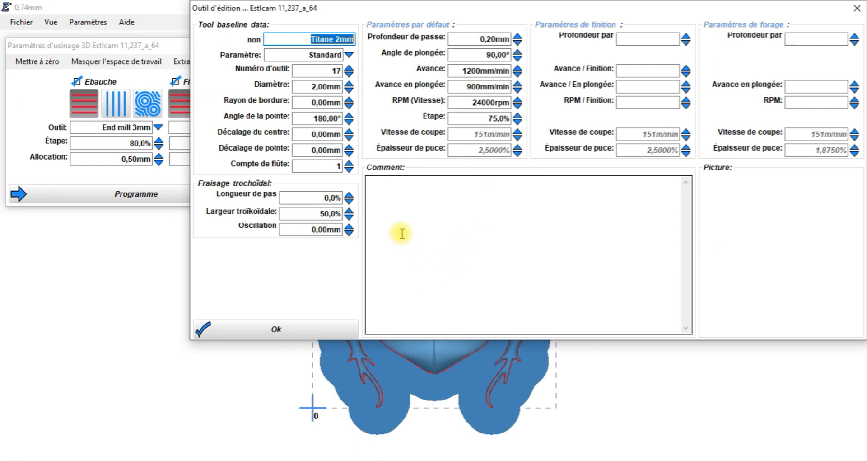
pyautogui.moveTo(260, 122)
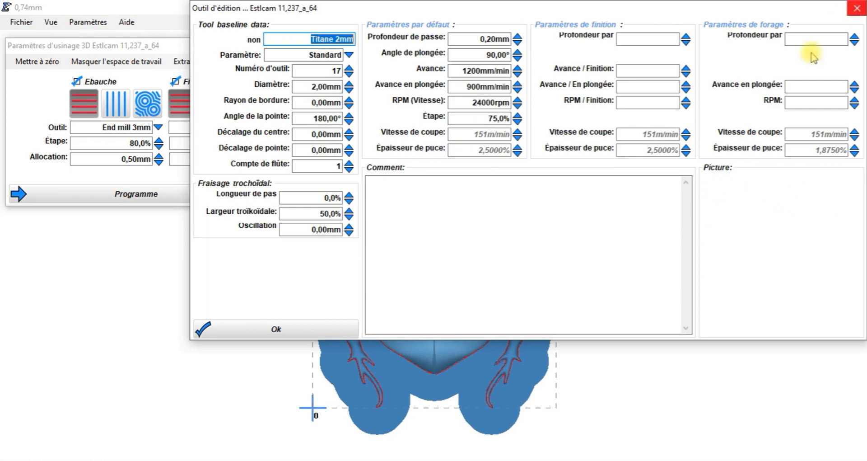
pyautogui.click(285, 328)
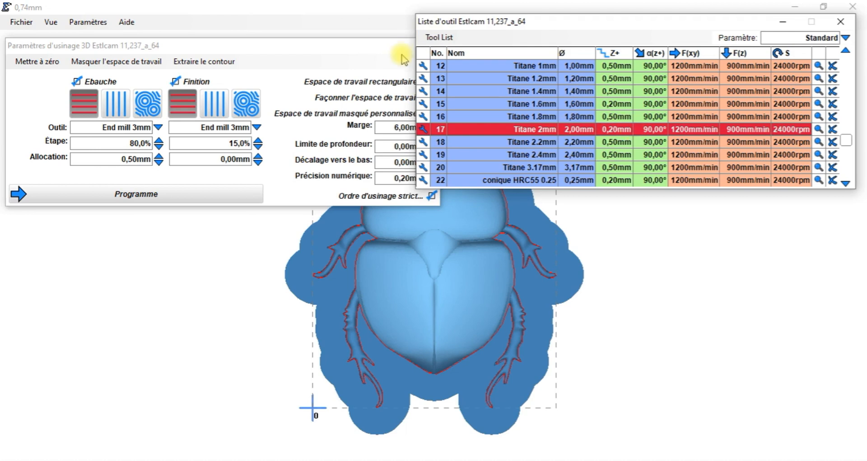
# Save the current tool list as the default list, overwriting the existing default.
pyautogui.click(435, 38)
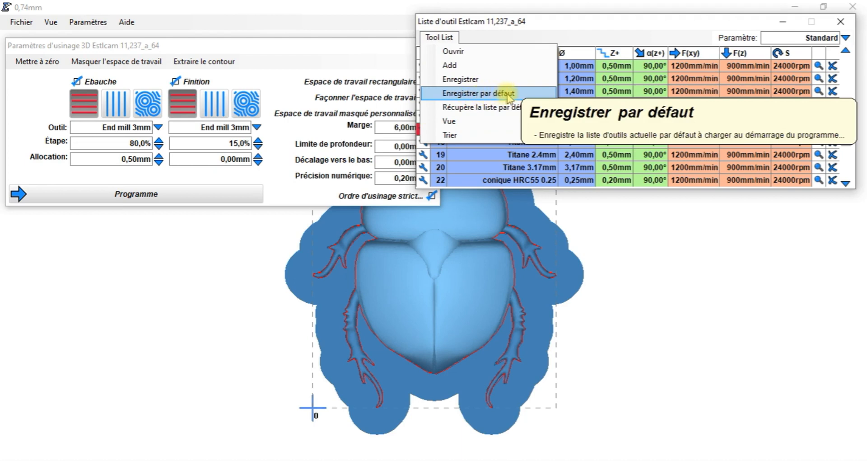
pyautogui.click(473, 94)
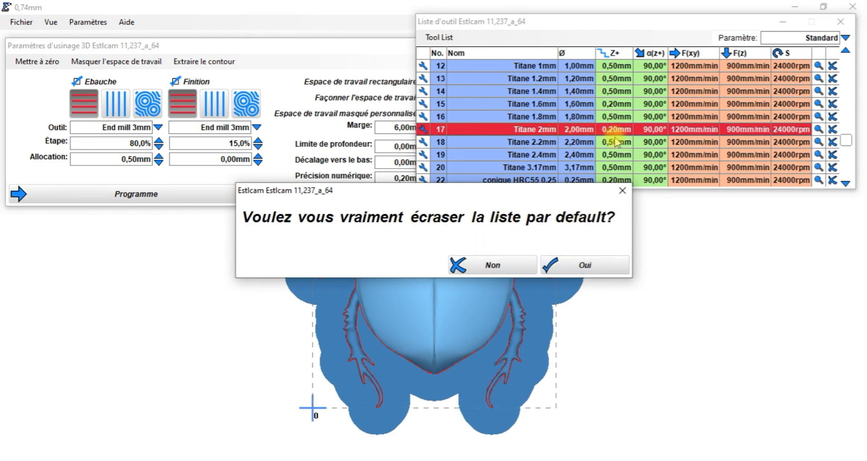
pyautogui.click(569, 266)
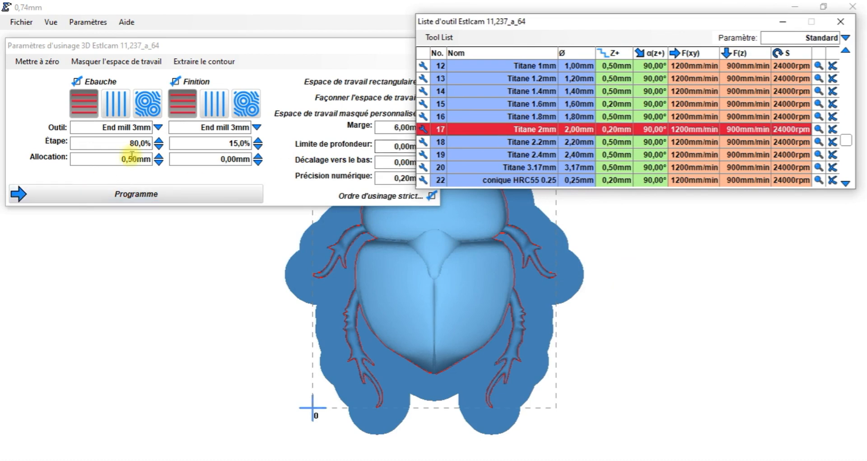
# Choose Titane 2mm as the tool for the roughing pass (Ebauche).
pyautogui.click(159, 128)
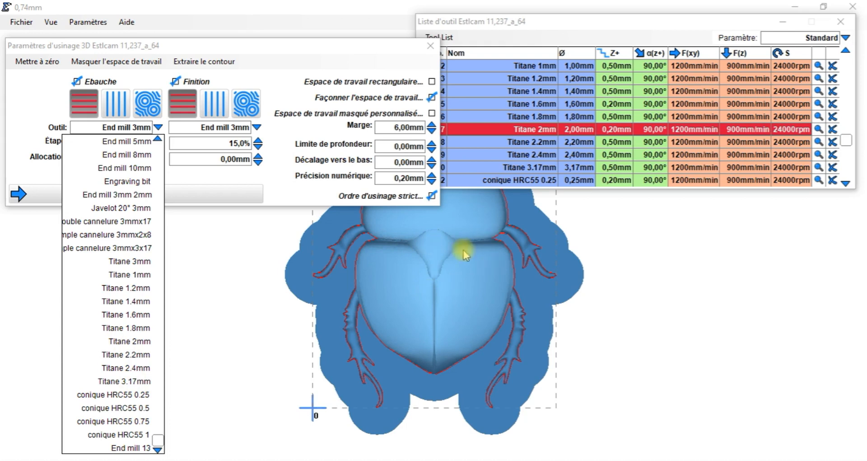
pyautogui.click(136, 342)
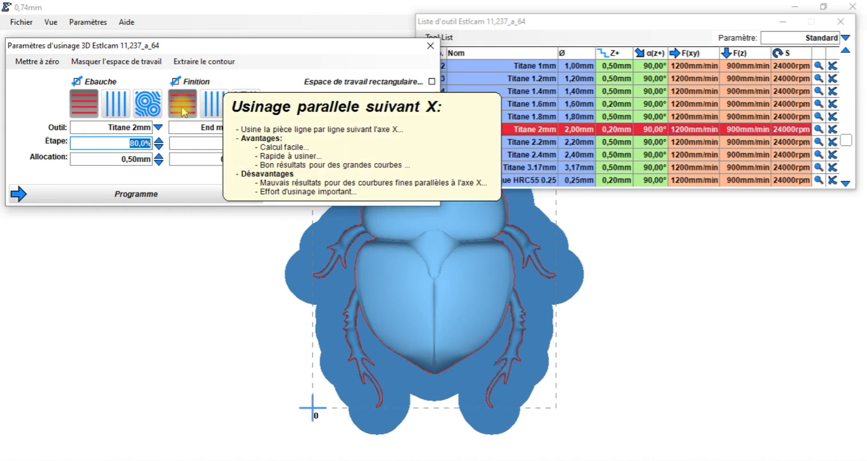
# Try the parallel-along-Y and contour-style strategies for finishing, and return finishing to parallel machining along X.
pyautogui.click(213, 103)
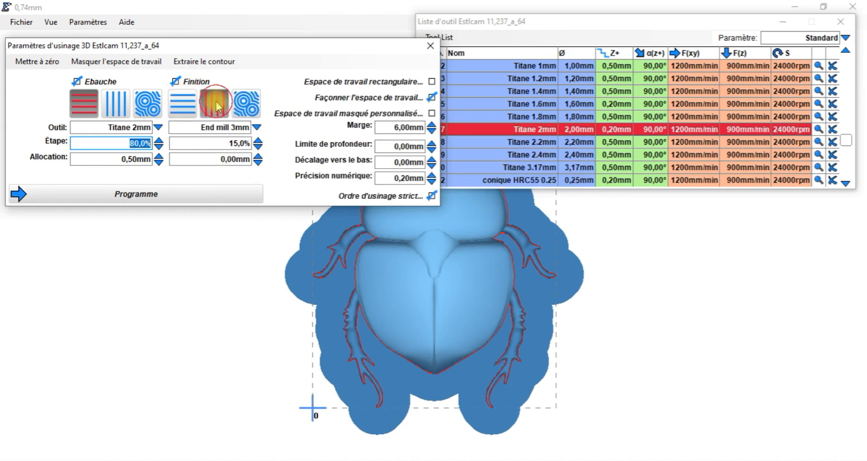
pyautogui.click(245, 107)
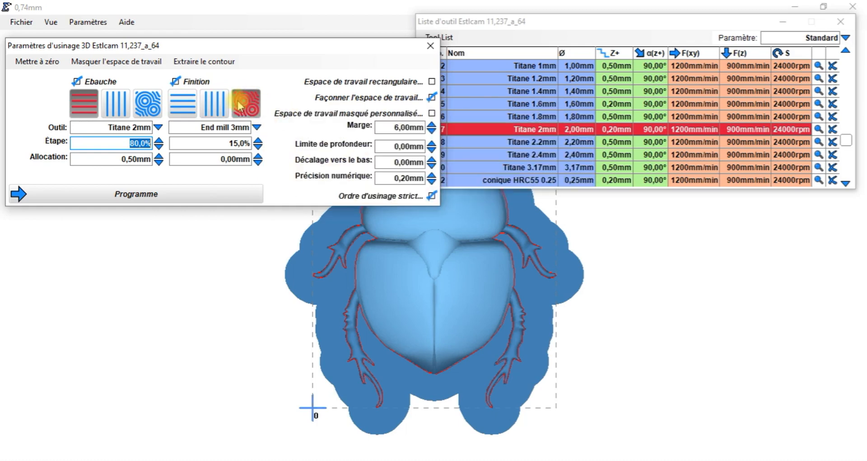
pyautogui.click(179, 111)
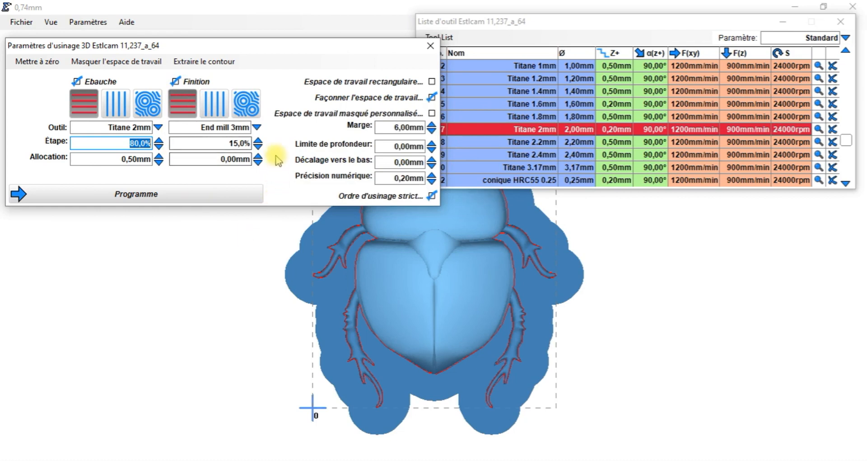
# Check the conical cutters in the tool list and choose conique HRC55 0.5 as the finishing tool (Finition).
pyautogui.click(256, 129)
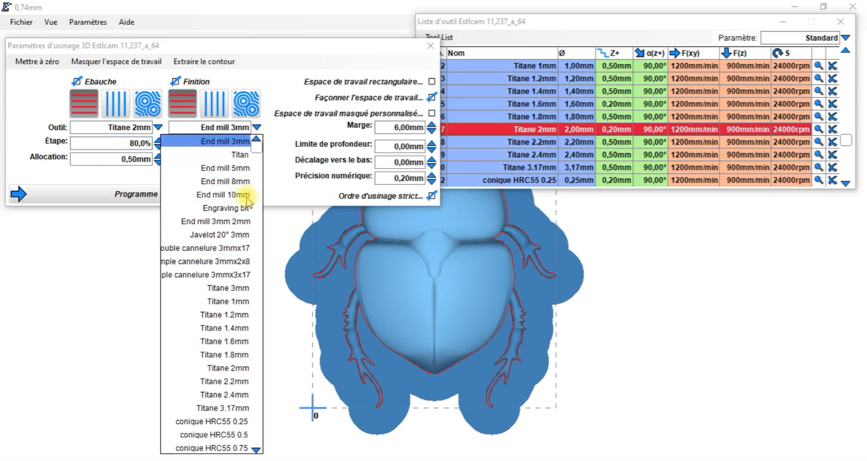
pyautogui.scroll(-1, 217, 289)
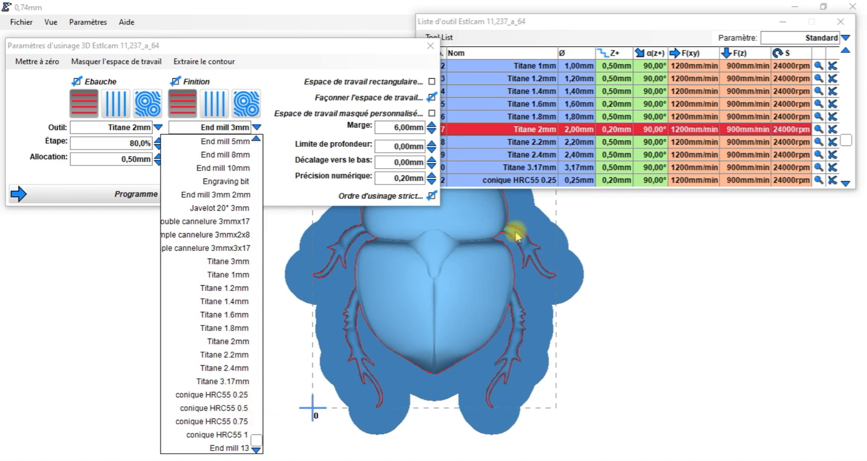
pyautogui.moveTo(345, 44); pyautogui.dragTo(281, 31)
pyautogui.moveTo(605, 20); pyautogui.dragTo(778, 16)
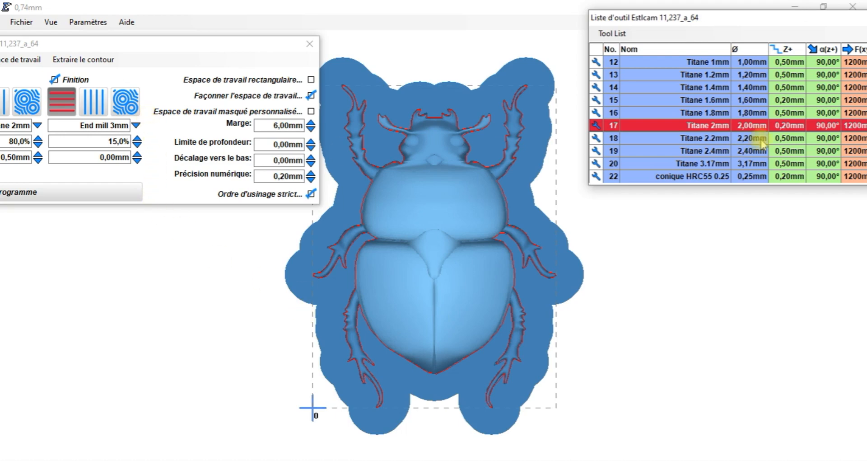
pyautogui.moveTo(742, 18); pyautogui.dragTo(547, 15)
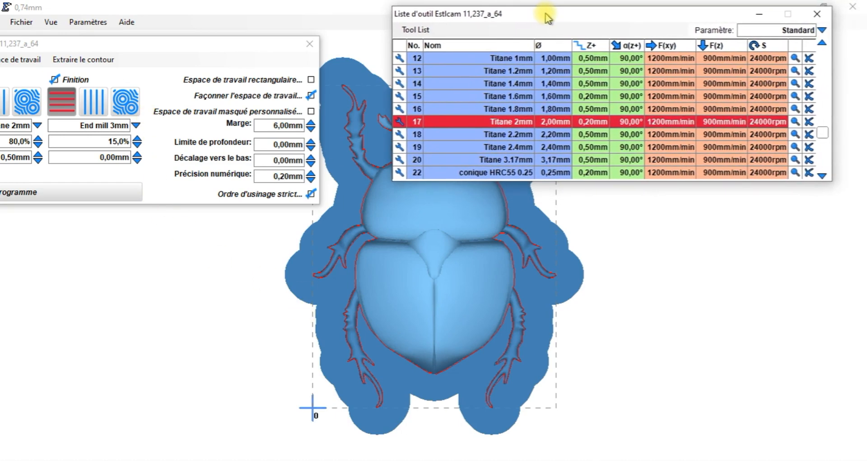
pyautogui.click(821, 132)
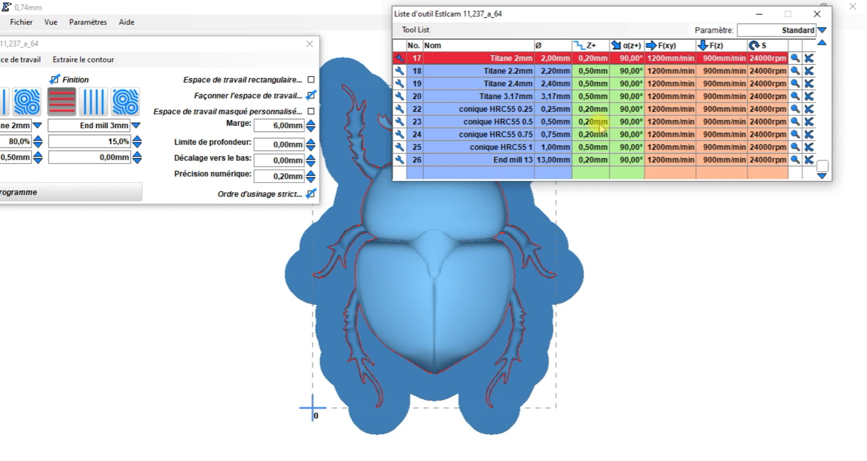
pyautogui.moveTo(156, 44); pyautogui.dragTo(262, 52)
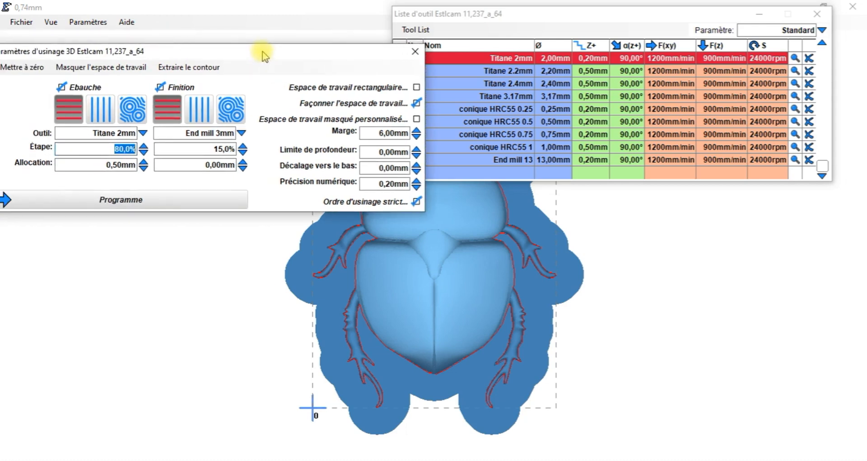
pyautogui.click(242, 134)
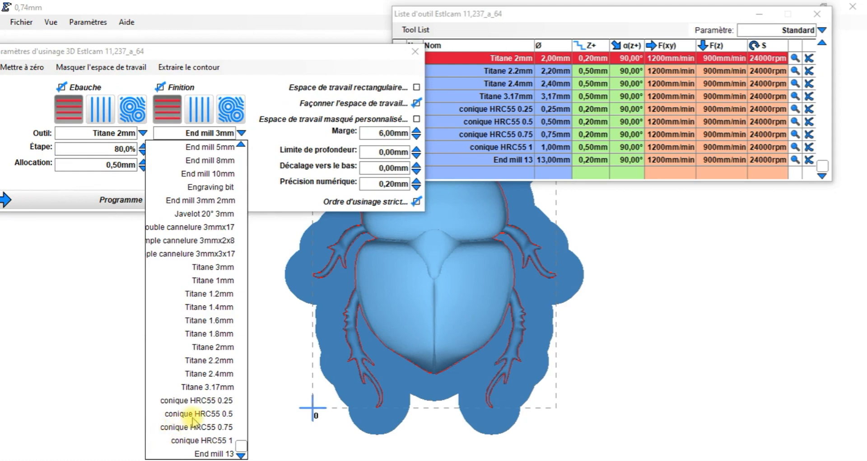
pyautogui.click(218, 413)
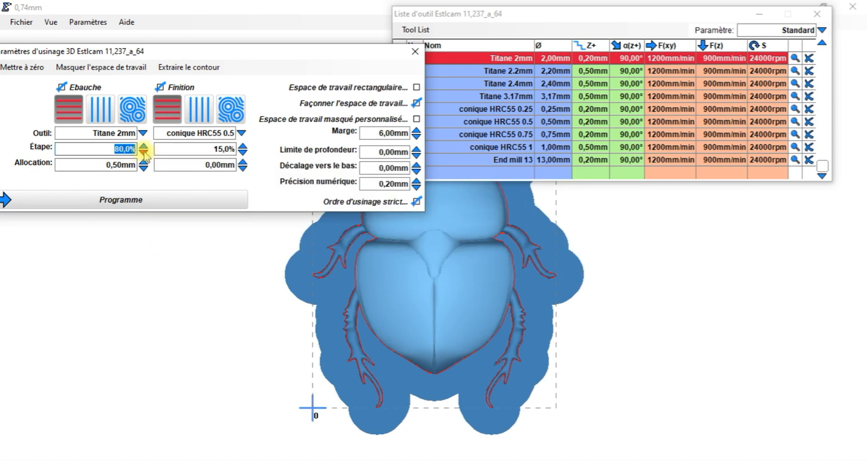
# Move the 3D machining parameters window off the beetle and close the tool list to clear the model view.
pyautogui.moveTo(116, 146)
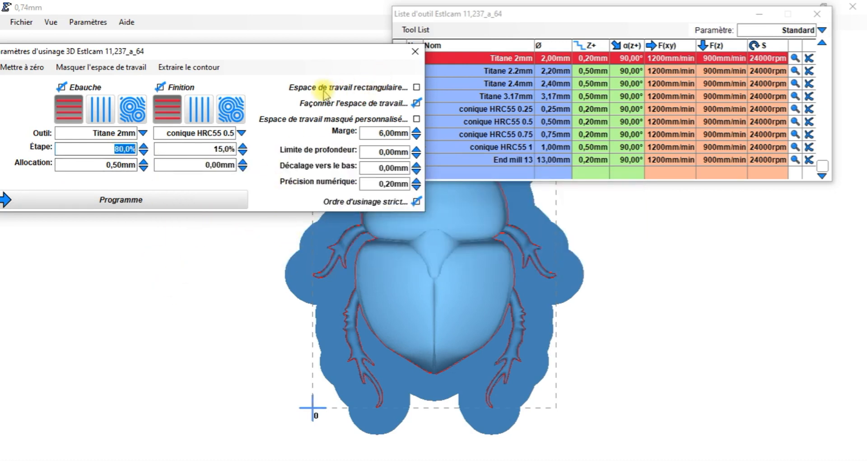
pyautogui.moveTo(309, 93)
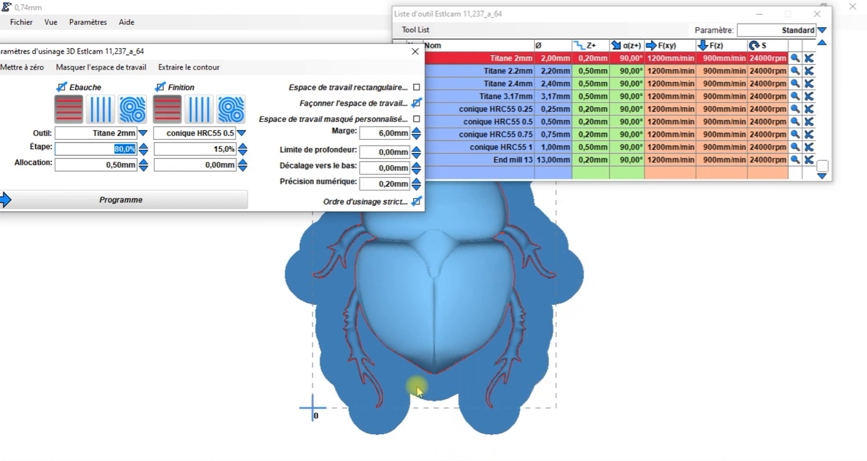
pyautogui.moveTo(329, 57); pyautogui.dragTo(173, 72)
pyautogui.click(821, 15)
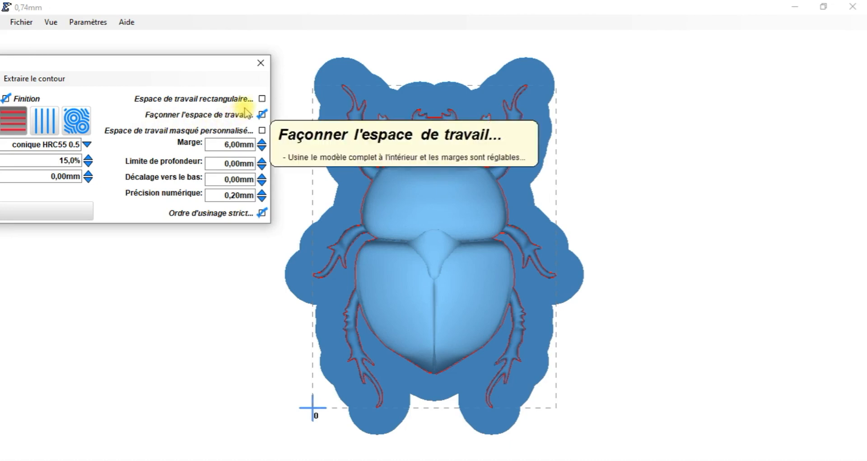
# Compare the rectangular and shaped work areas on the beetle, and switch to the custom masked work area (Espace de travail masqué personnalisé).
pyautogui.click(262, 98)
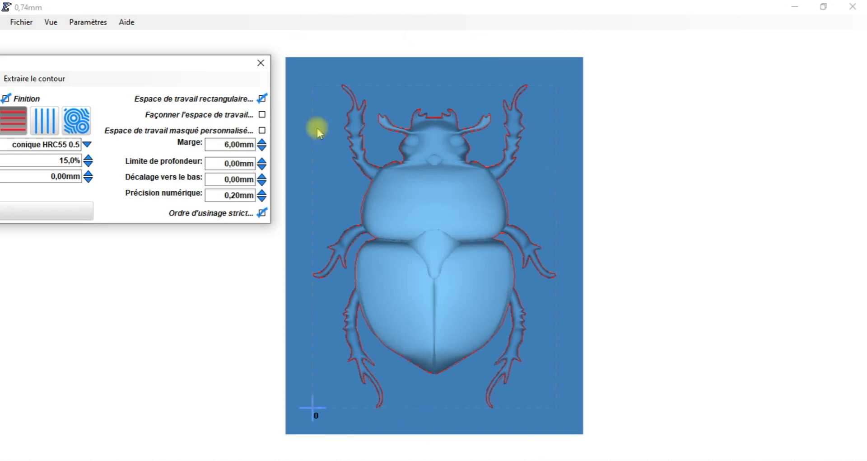
pyautogui.click(262, 115)
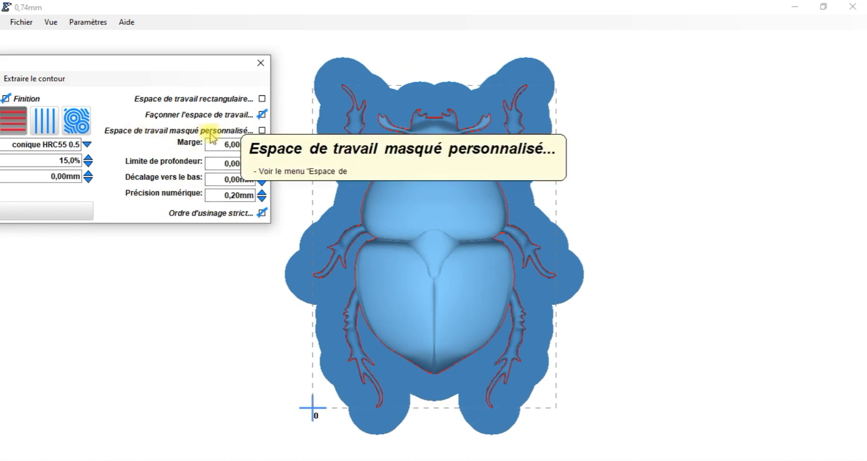
pyautogui.click(262, 131)
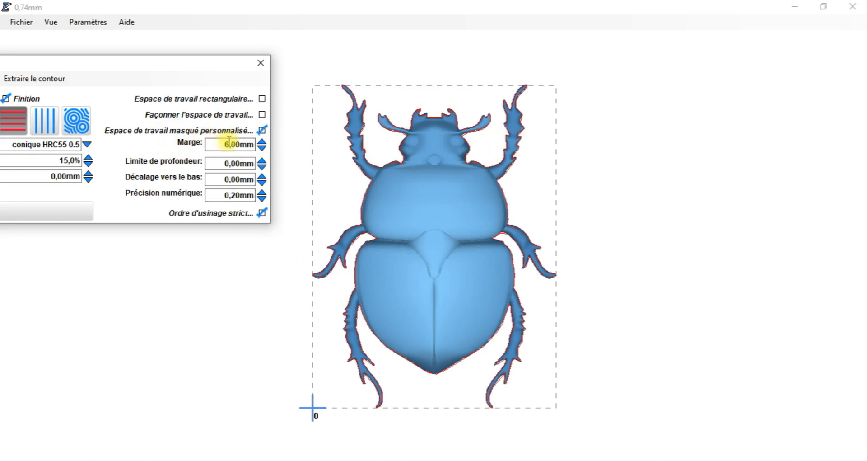
# Set the work area margin (Marge) to 12 mm.
pyautogui.moveTo(210, 145); pyautogui.dragTo(282, 145)
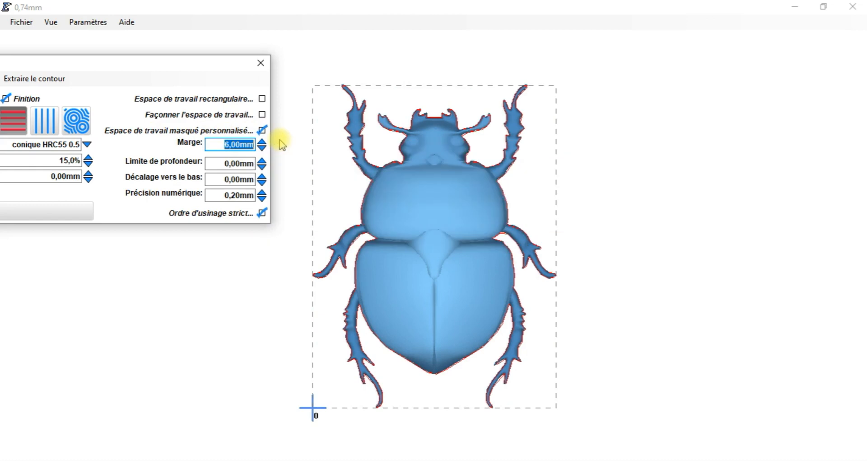
pyautogui.write('12')
pyautogui.press('Return')
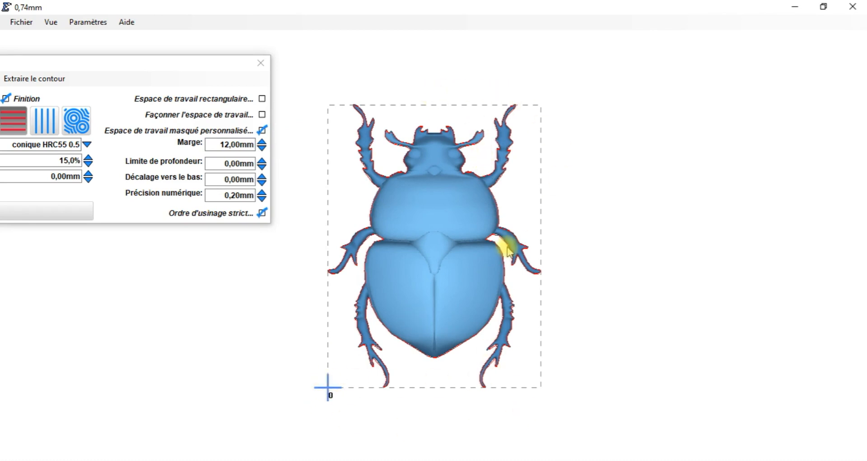
pyautogui.moveTo(214, 145)
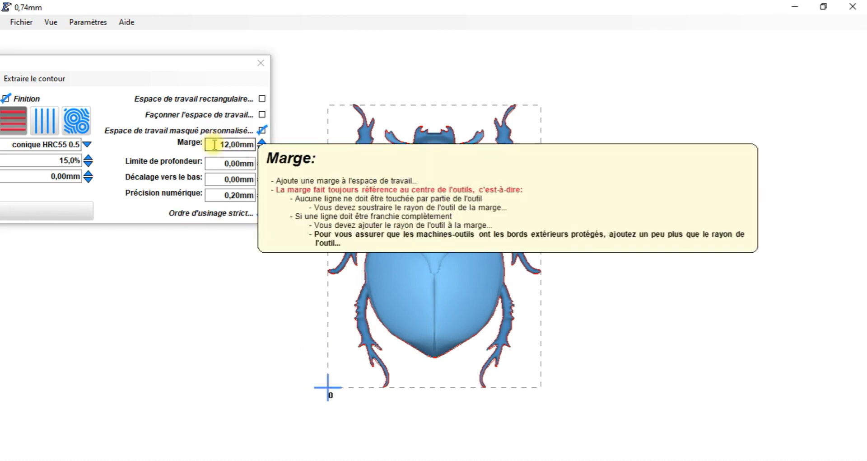
# Set the work area margin (Marge) to 6 mm and switch to the rectangular work area (Espace de travail rectangulaire).
pyautogui.moveTo(214, 145); pyautogui.dragTo(256, 145)
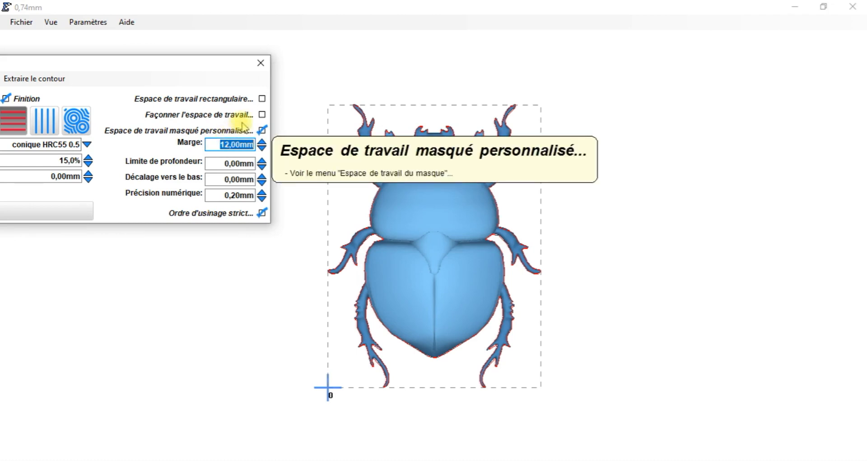
pyautogui.press('BackSpace')
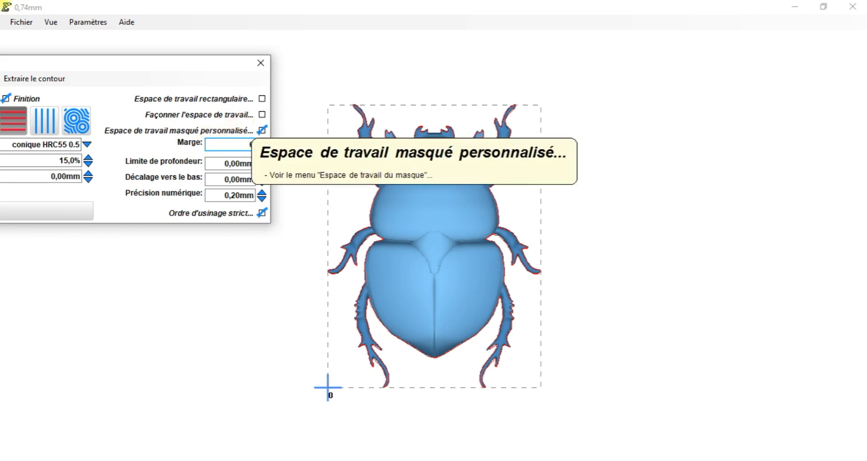
pyautogui.write('6')
pyautogui.press('Return')
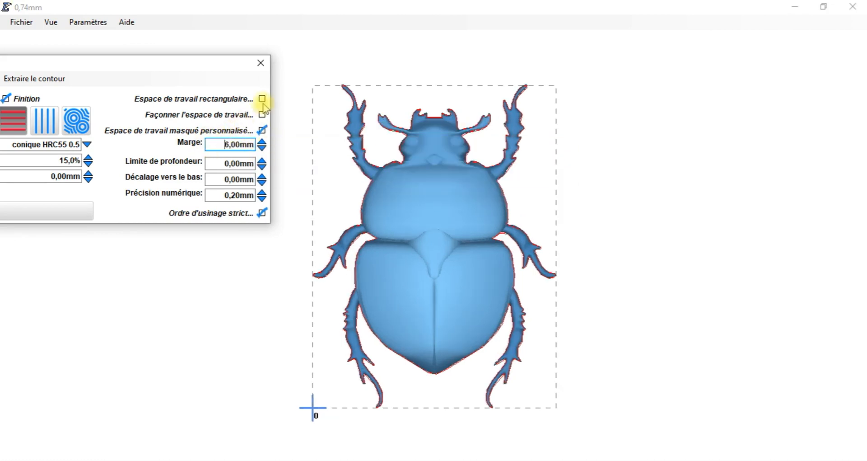
pyautogui.moveTo(265, 99)
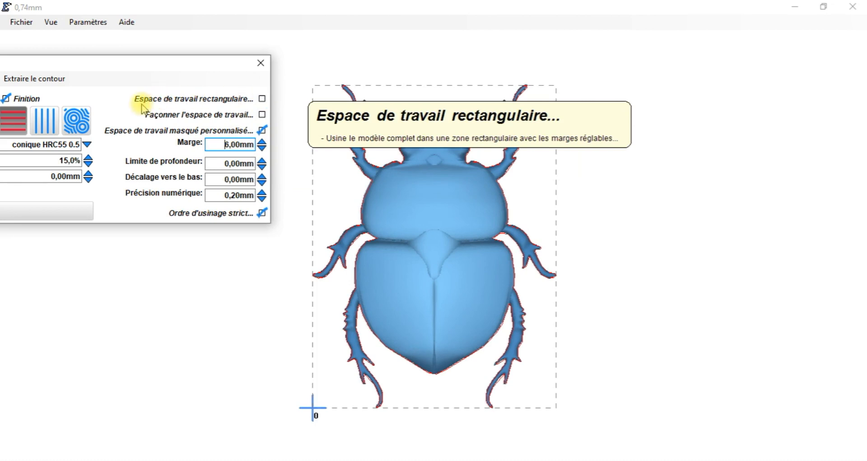
pyautogui.click(262, 99)
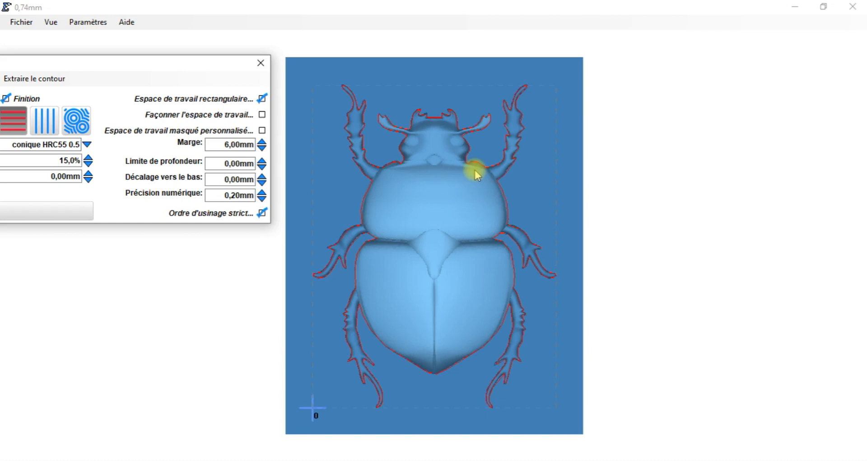
# Try the shaped work area (Façonner l'espace de travail) with a 2 mm margin, and return to the rectangular area with 6 mm.
pyautogui.click(262, 114)
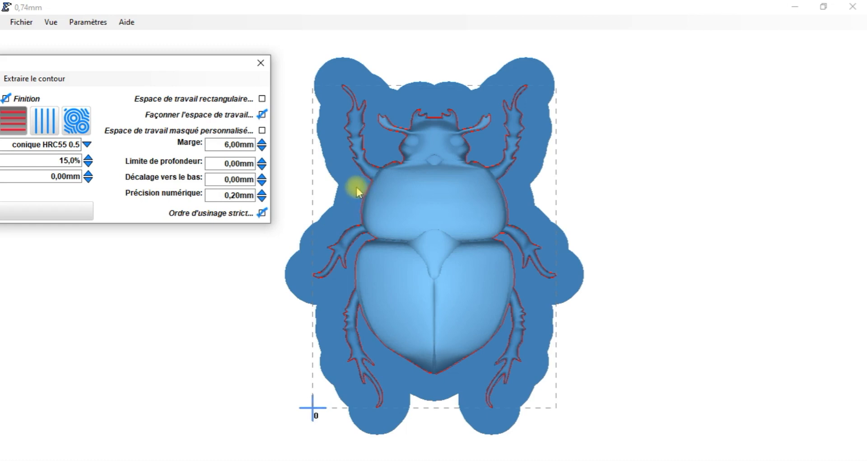
pyautogui.doubleClick(240, 143)
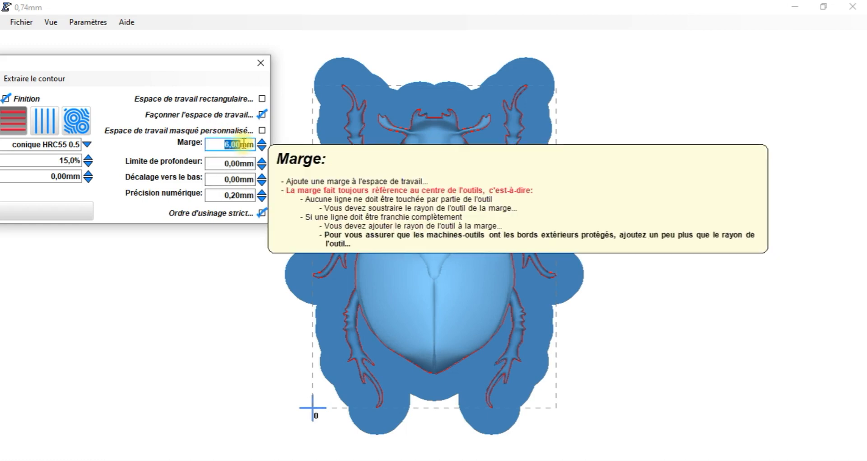
pyautogui.write('2')
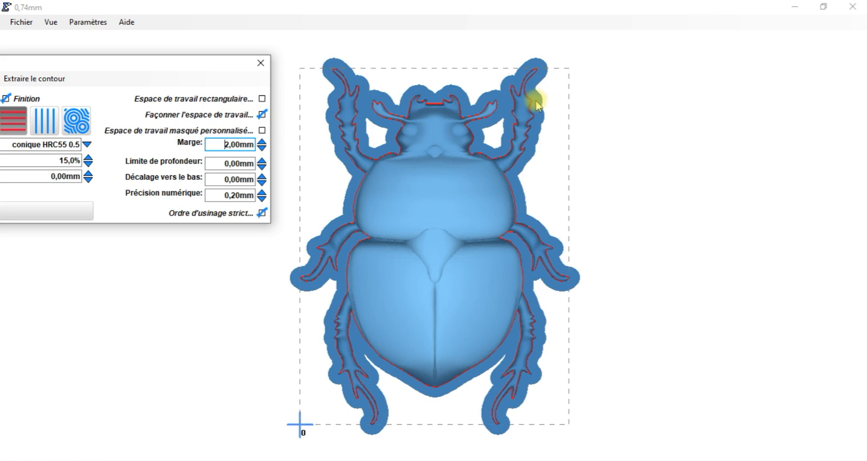
pyautogui.moveTo(214, 144); pyautogui.dragTo(249, 143)
pyautogui.write('6')
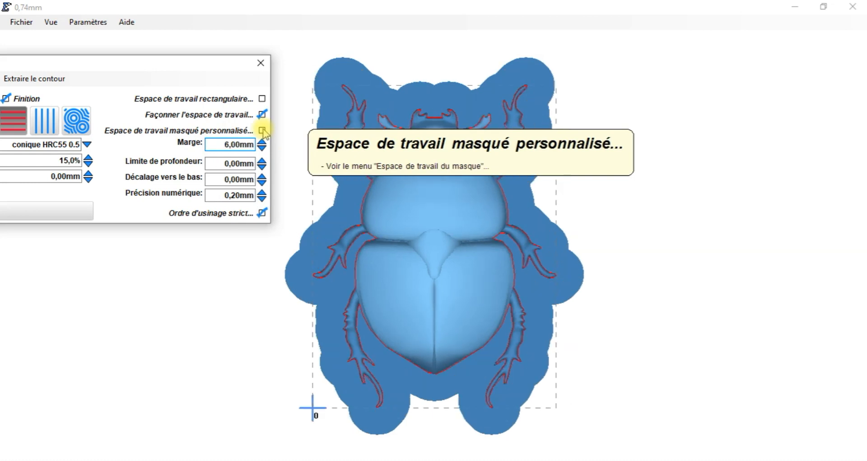
pyautogui.click(262, 98)
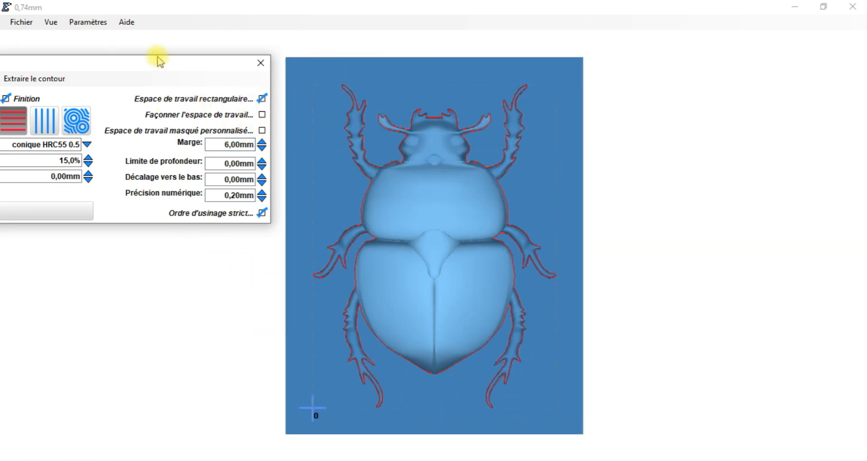
# Reposition the 3D machining parameters window to examine the depth limit, downward offset and numerical precision settings.
pyautogui.moveTo(145, 62); pyautogui.dragTo(403, 49)
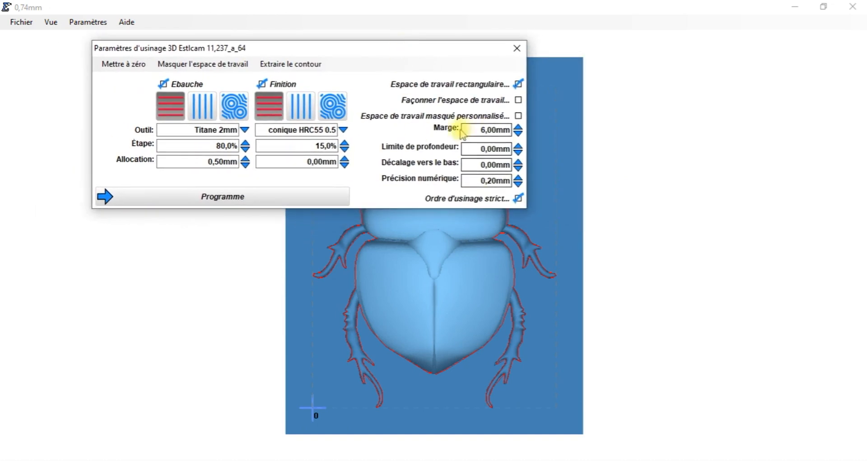
pyautogui.moveTo(433, 167)
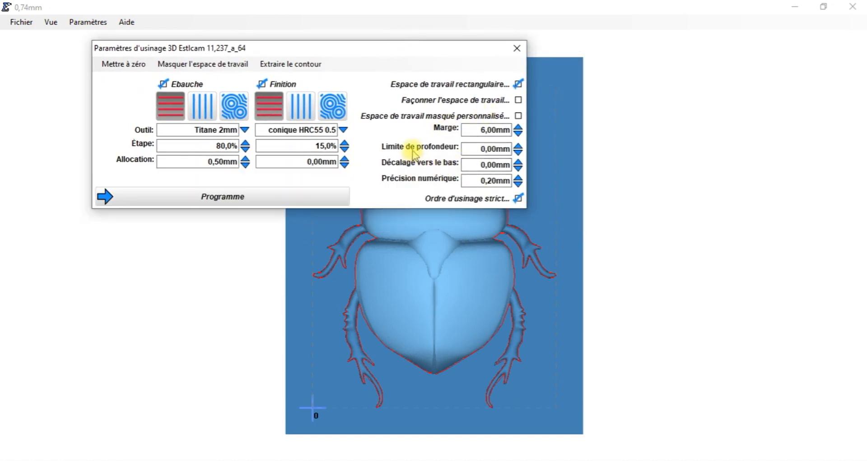
pyautogui.moveTo(424, 52); pyautogui.dragTo(271, 29)
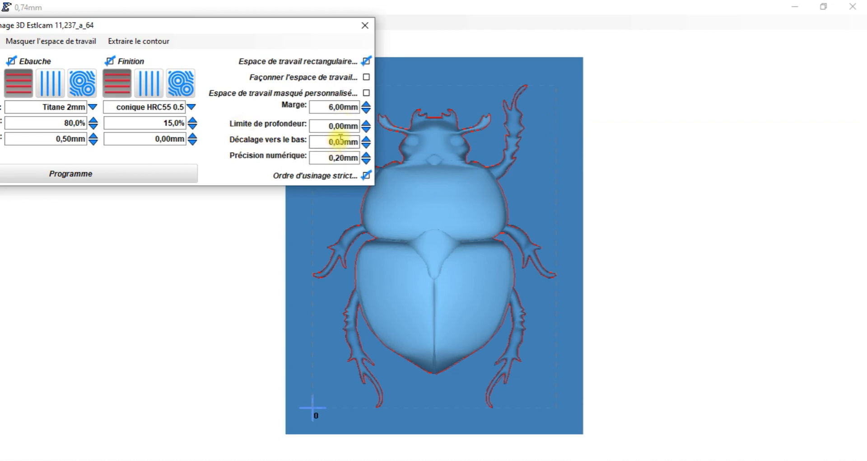
pyautogui.moveTo(340, 138)
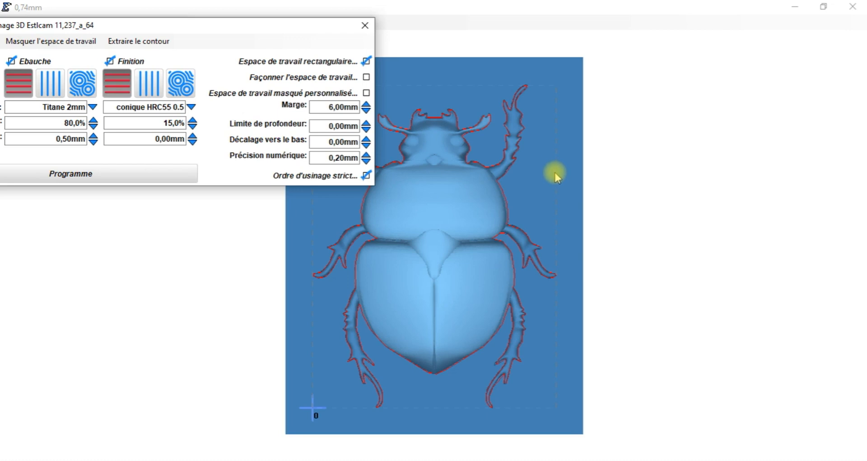
# Generate the CNC program and save it as scar noir.nc in the Tuto CNC Estlcam folder.
pyautogui.moveTo(302, 25); pyautogui.dragTo(480, 26)
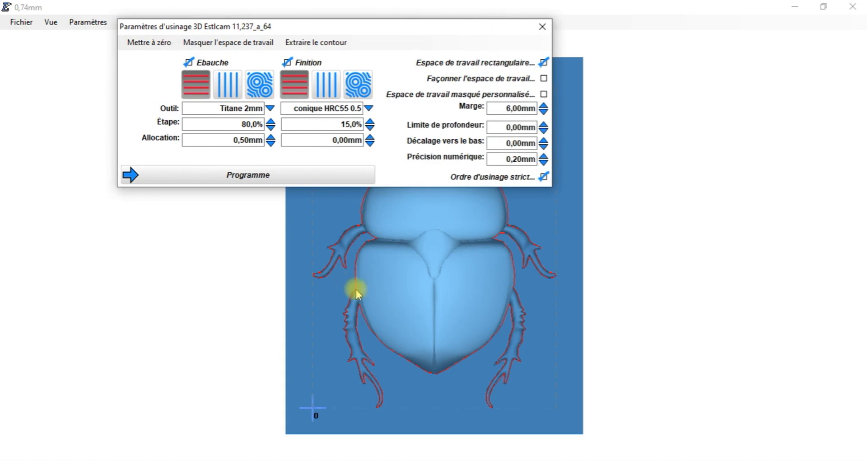
pyautogui.click(259, 176)
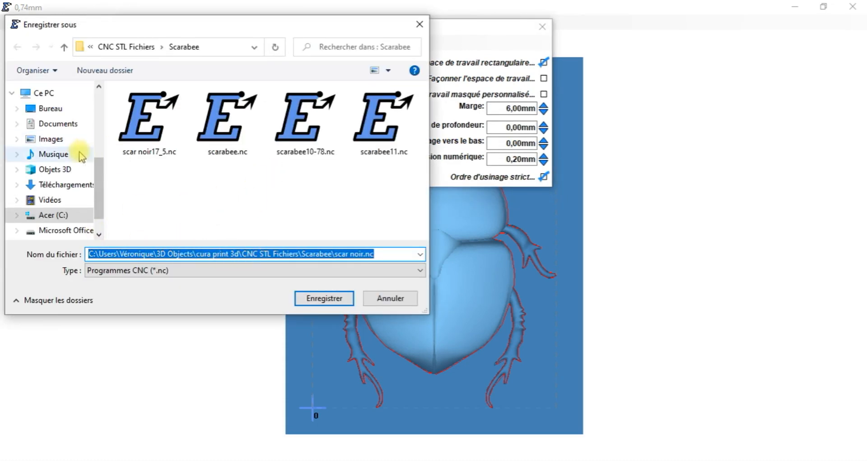
pyautogui.scroll(-1, 69, 187)
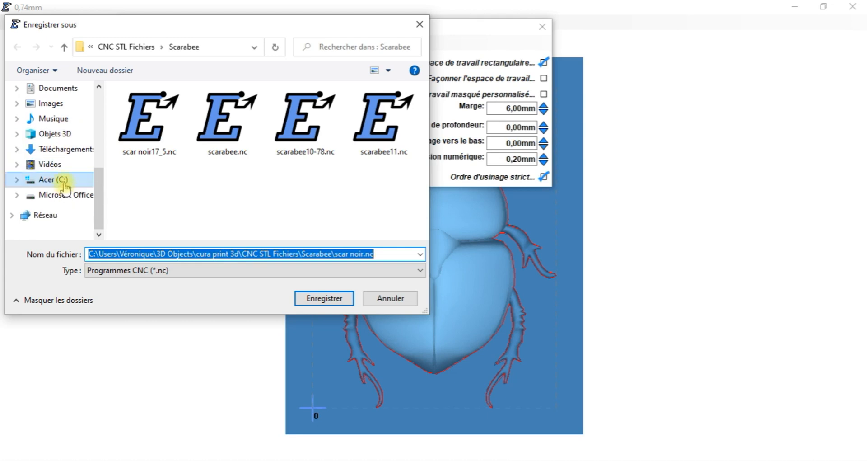
pyautogui.scroll(3, 57, 172)
pyautogui.scroll(2, 53, 153)
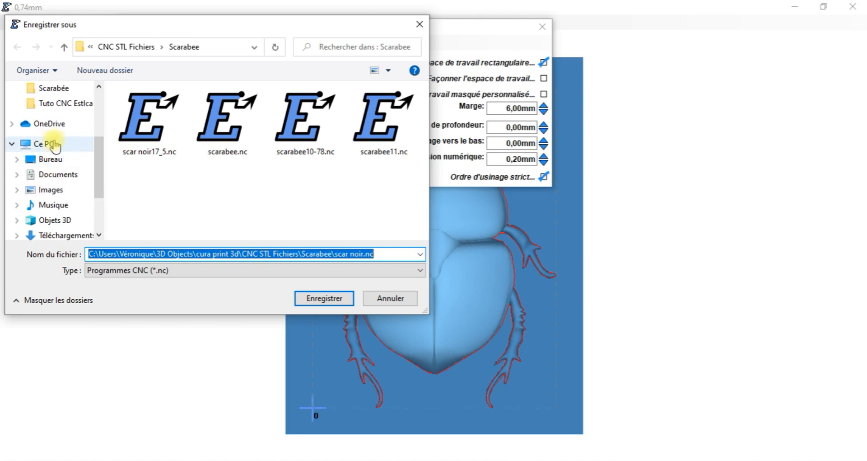
pyautogui.click(63, 105)
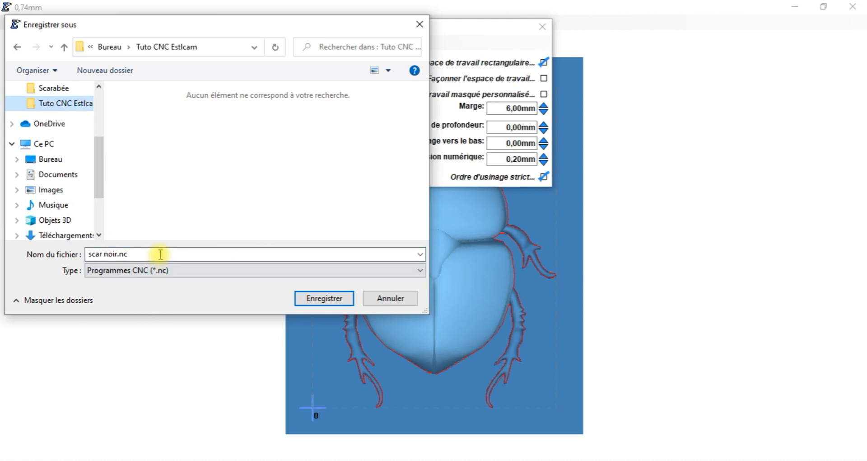
pyautogui.click(316, 295)
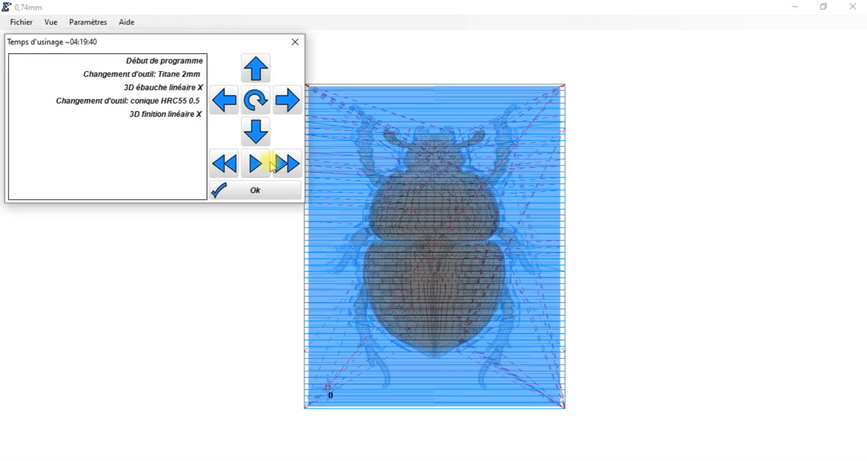
# Tilt the toolpath preview about the X axis and examine the roughing and finishing passes over the beetle's body up close.
pyautogui.click(256, 73)
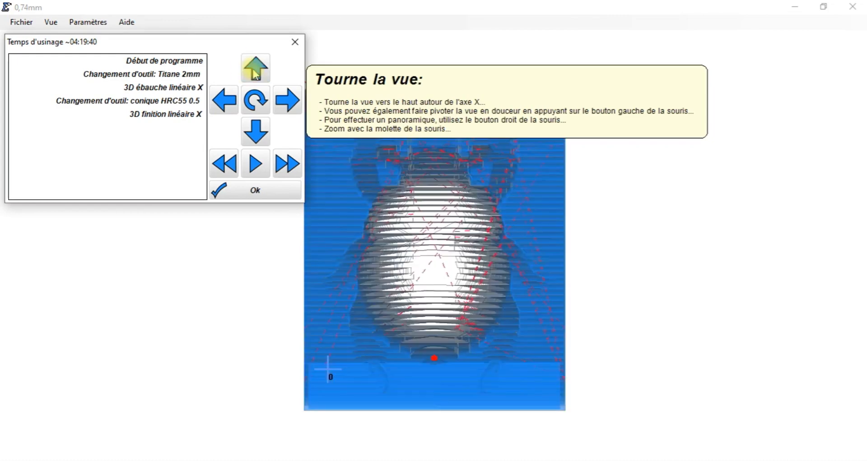
pyautogui.click(253, 69)
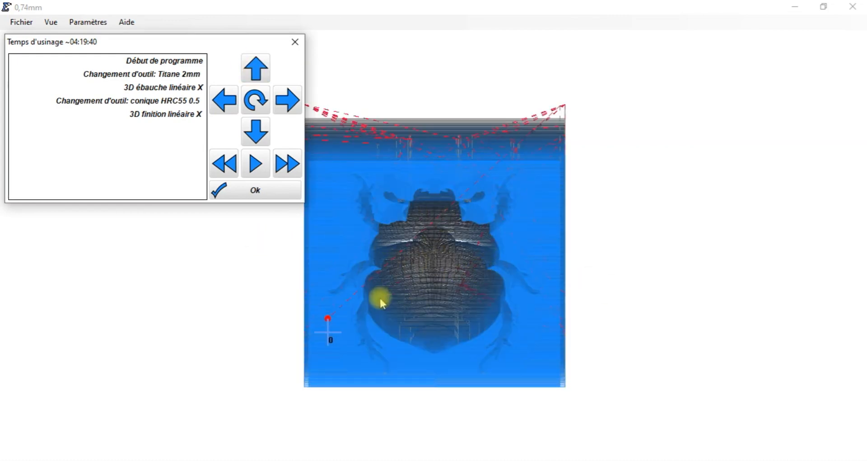
pyautogui.scroll(5, 401, 282)
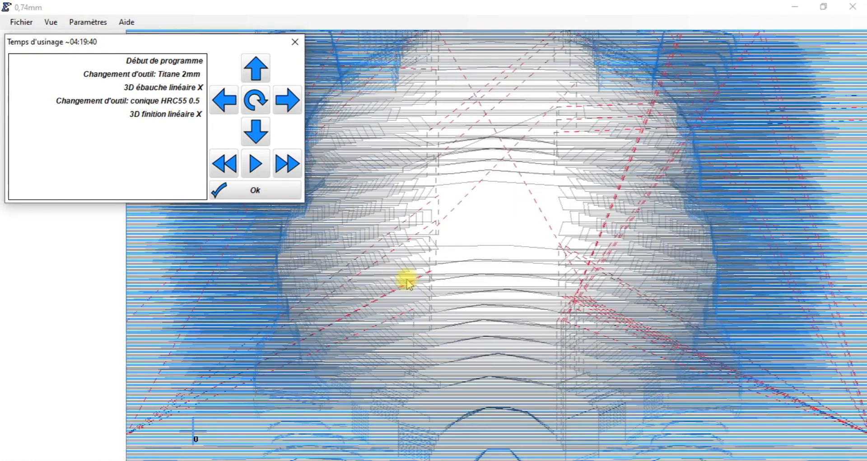
pyautogui.scroll(-5, 493, 278)
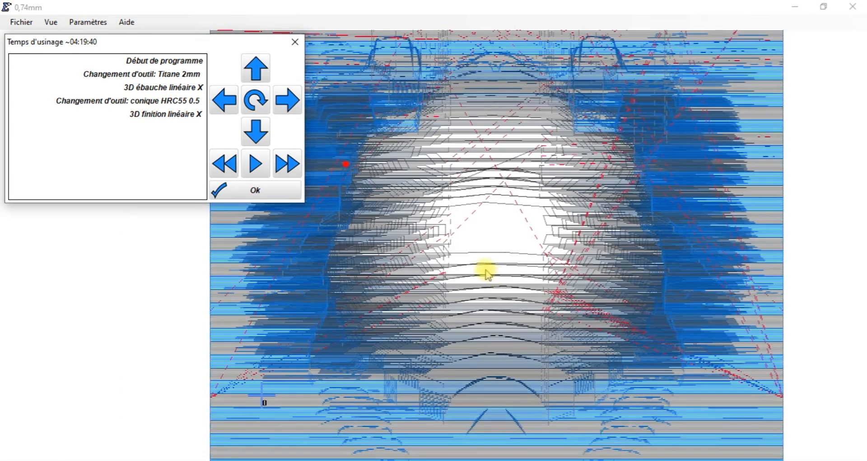
pyautogui.scroll(5, 527, 257)
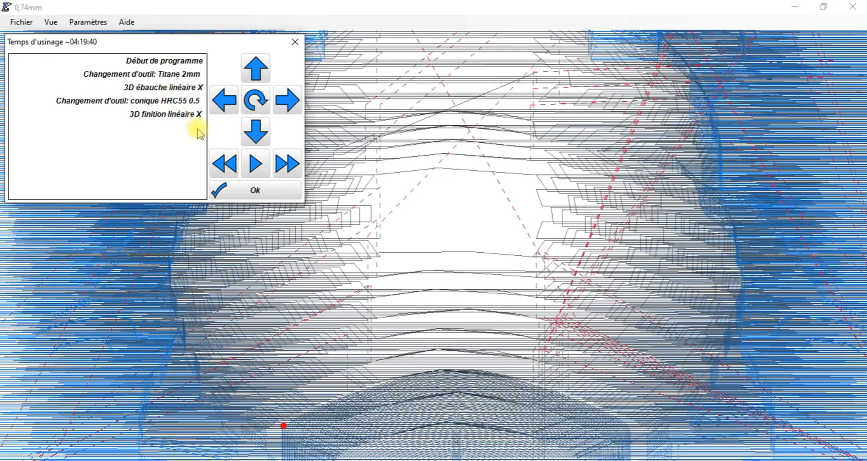
pyautogui.click(256, 131)
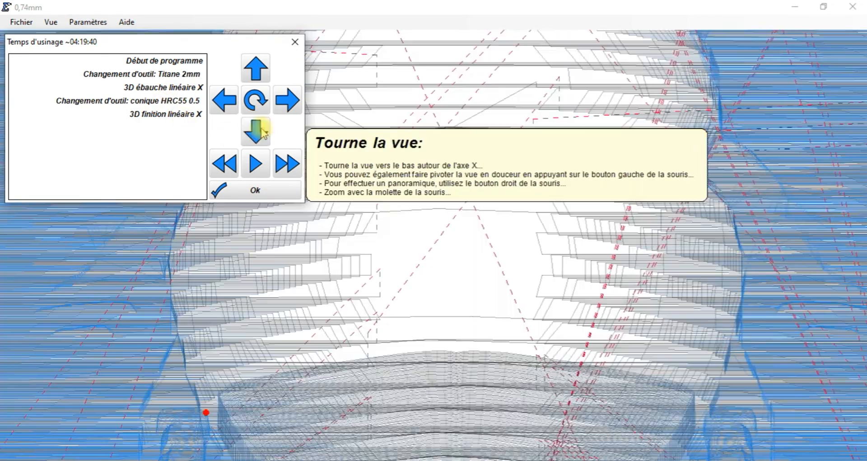
pyautogui.scroll(-5, 707, 227)
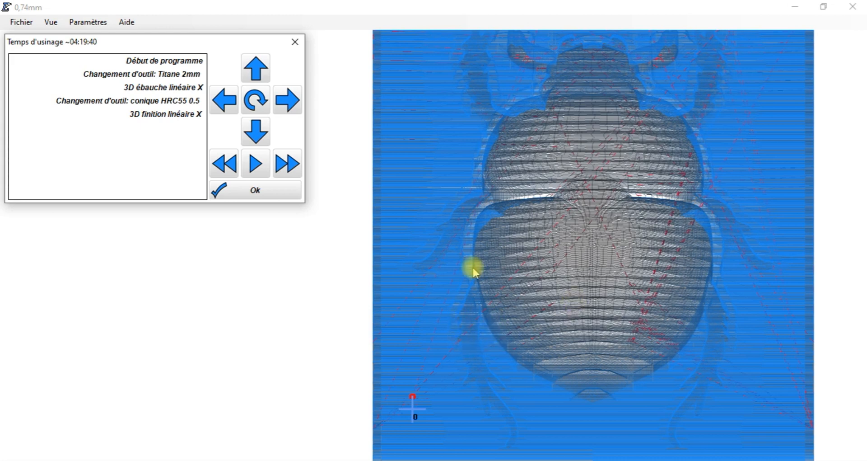
# Turn the toolpath preview both ways around the Y axis to examine the passes from the sides.
pyautogui.click(287, 108)
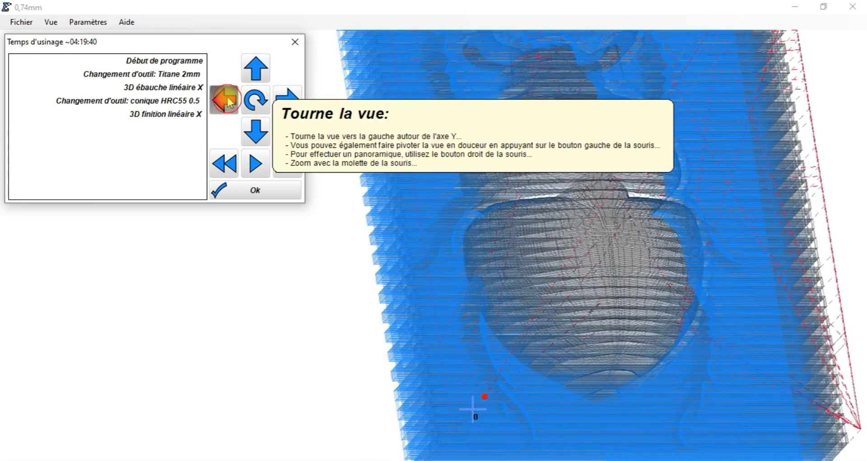
pyautogui.click(228, 97)
pyautogui.click(234, 95)
pyautogui.click(286, 100)
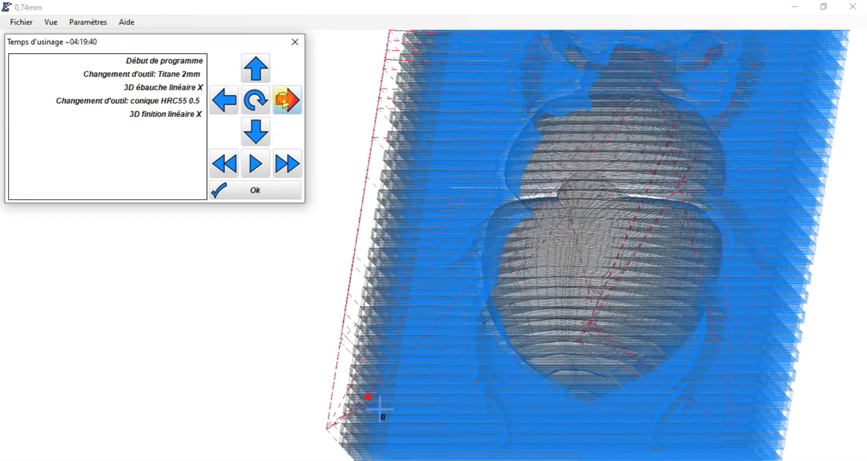
pyautogui.click(286, 100)
pyautogui.scroll(-5, 606, 236)
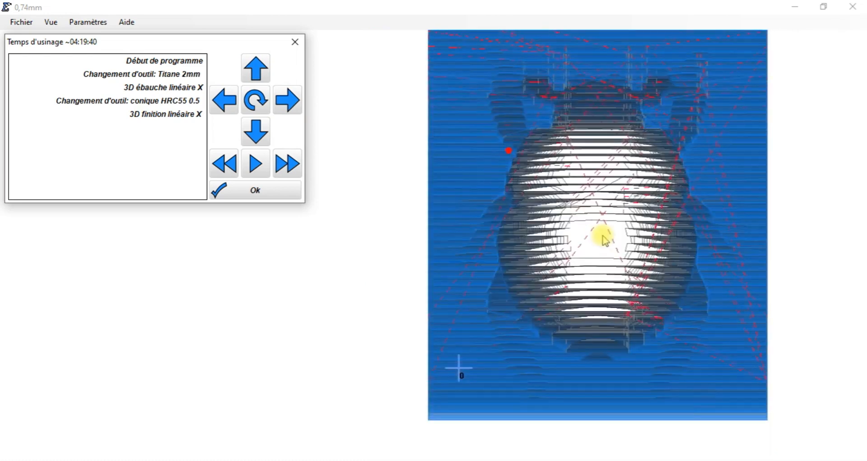
# Run the machining simulation at increased speed and view the roughing passes from a tilted angle.
pyautogui.click(255, 164)
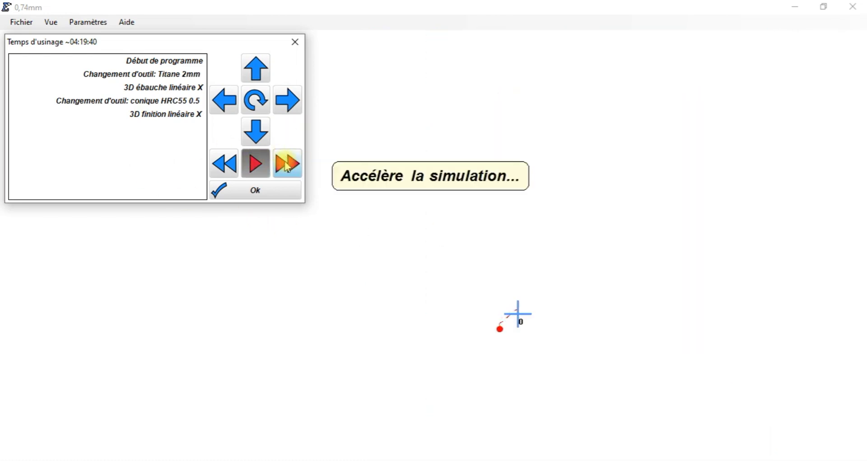
pyautogui.click(280, 165)
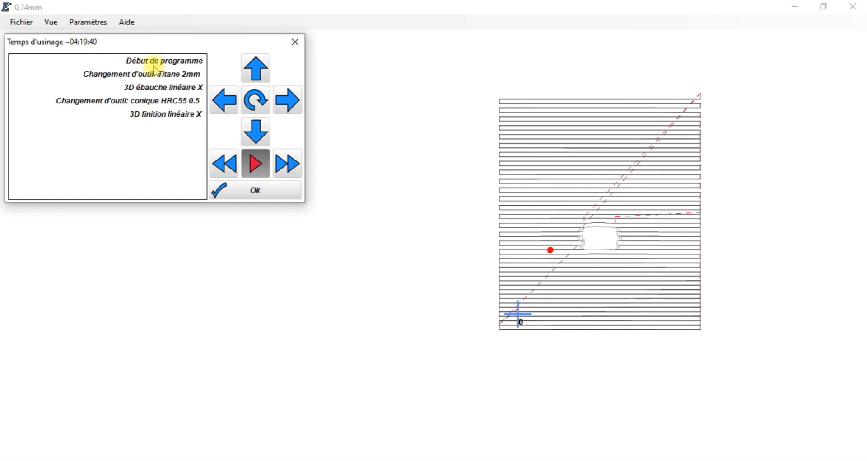
pyautogui.click(255, 69)
pyautogui.click(256, 71)
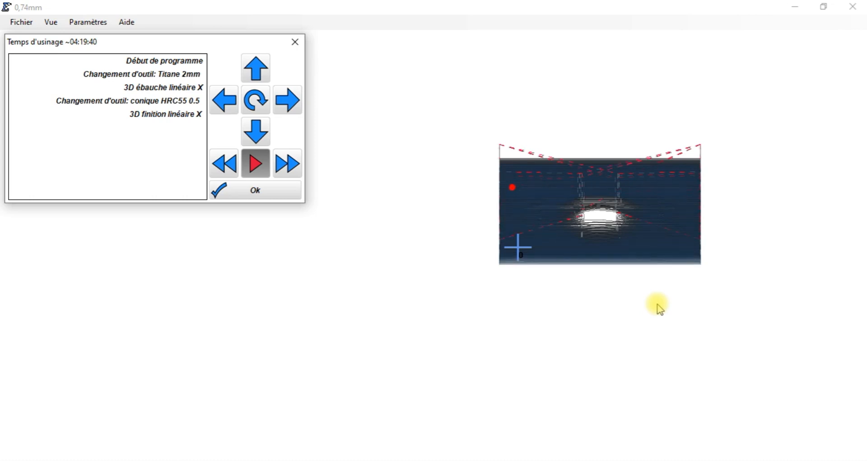
pyautogui.click(255, 131)
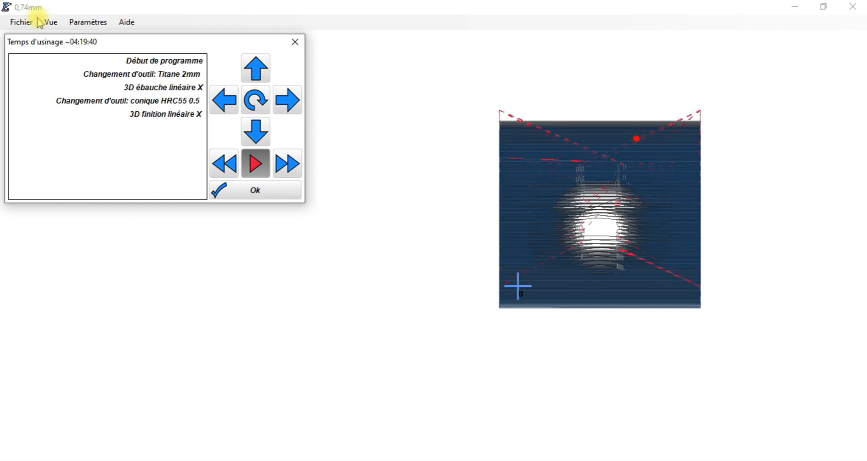
pyautogui.click(125, 24)
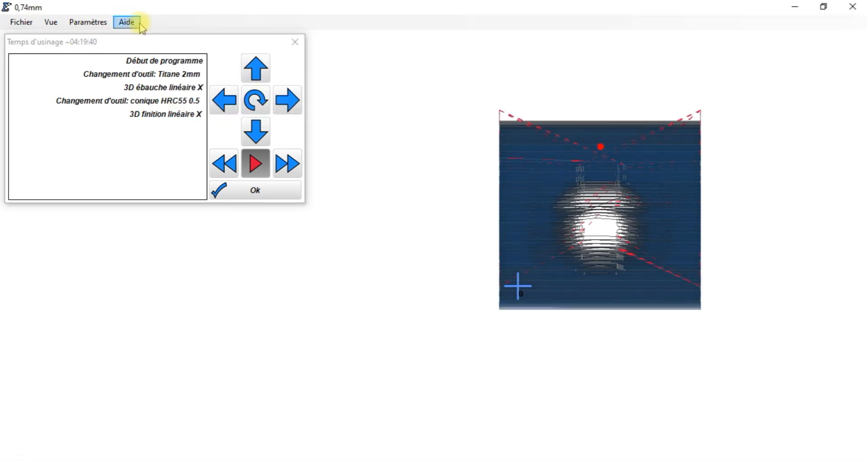
# Speed up the machining simulation to watch the beetle's remaining passes up close, and close the simulation and Estlcam.
pyautogui.click(136, 22)
pyautogui.click(137, 51)
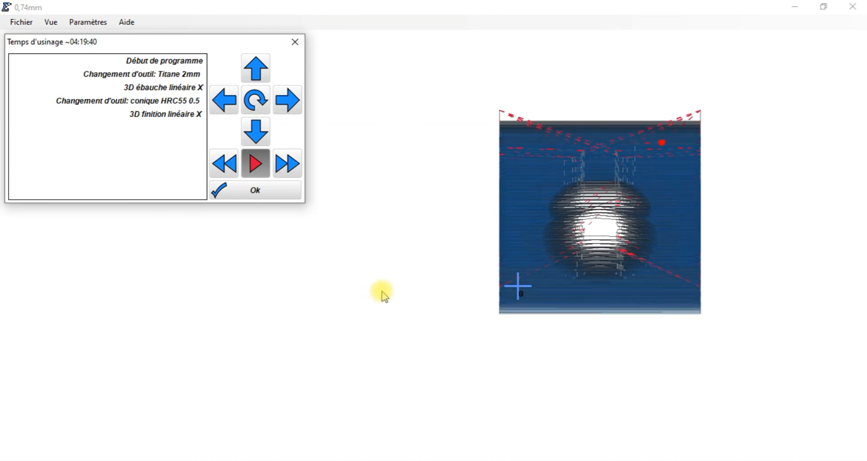
pyautogui.scroll(3, 720, 270)
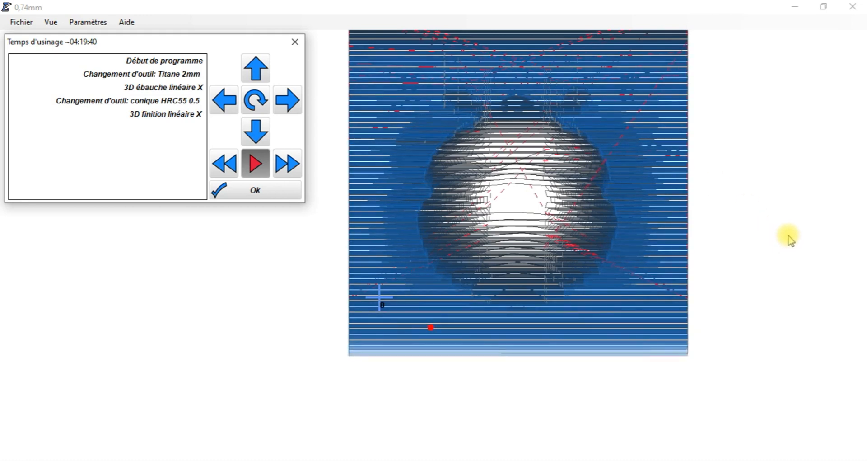
pyautogui.click(289, 165)
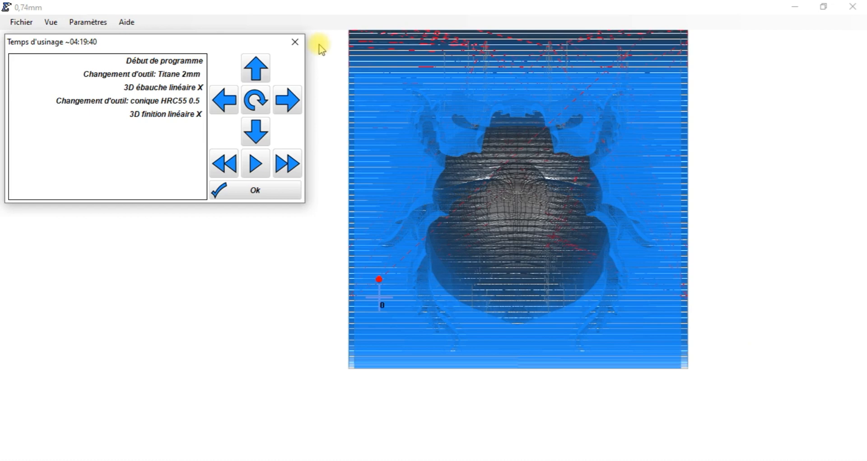
pyautogui.click(291, 42)
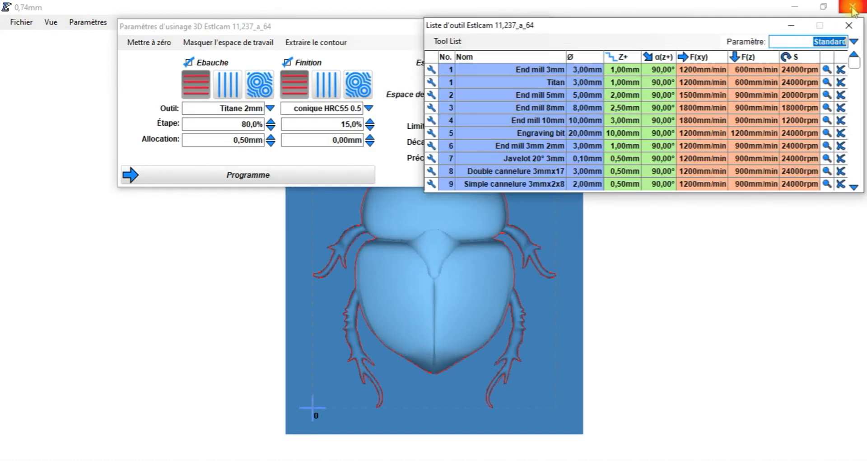
pyautogui.click(851, 7)
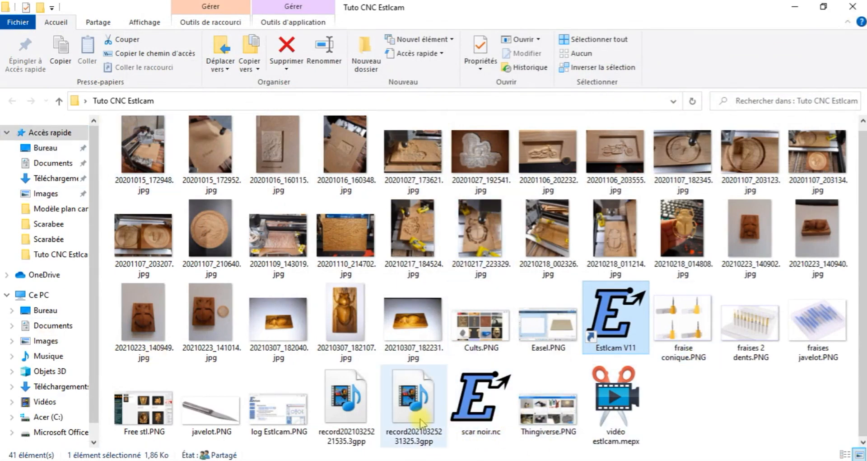
# Open scar noir.nc from the Tuto CNC Estlcam folder, examine its toolpath and G-code lines, and close the file.
pyautogui.click(482, 398)
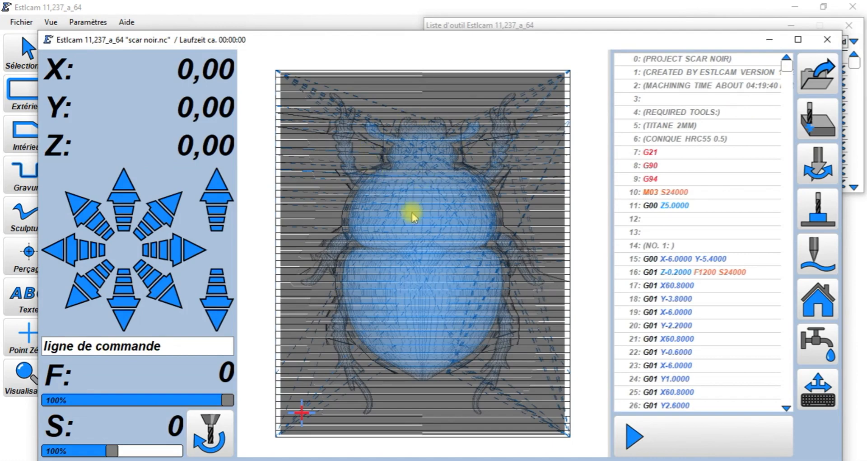
pyautogui.scroll(-3, 407, 230)
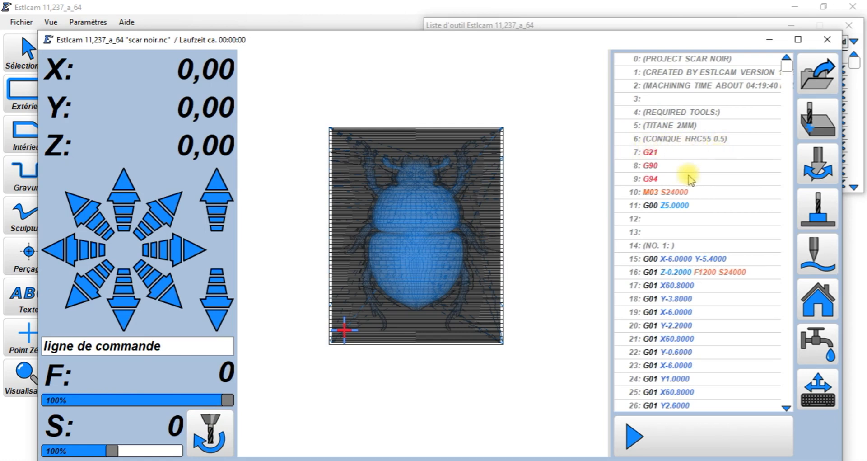
pyautogui.scroll(-4, 675, 298)
pyautogui.scroll(-11, 683, 290)
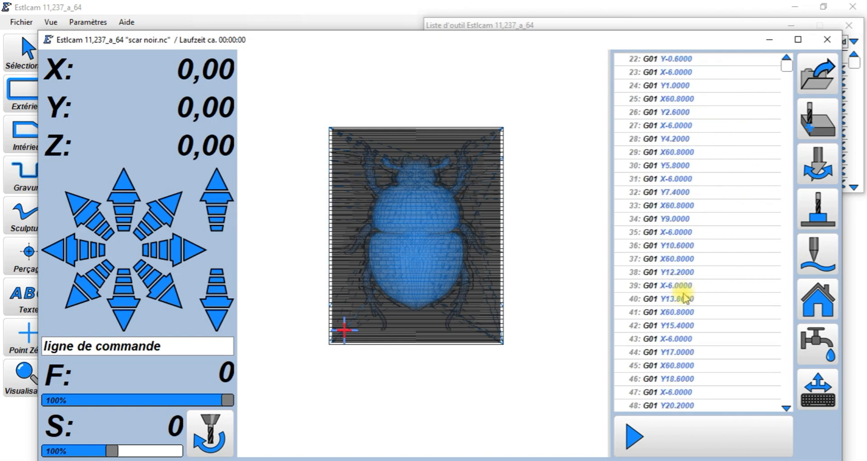
pyautogui.scroll(-2, 681, 307)
pyautogui.scroll(5, 681, 308)
pyautogui.scroll(12, 681, 311)
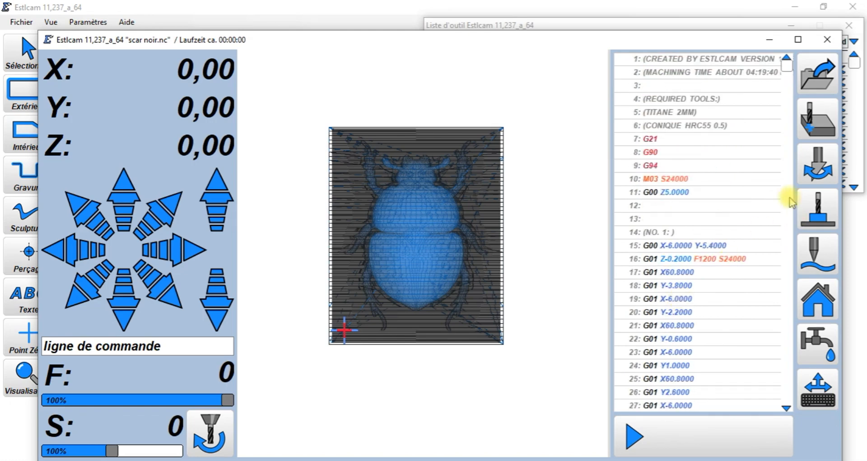
pyautogui.click(833, 36)
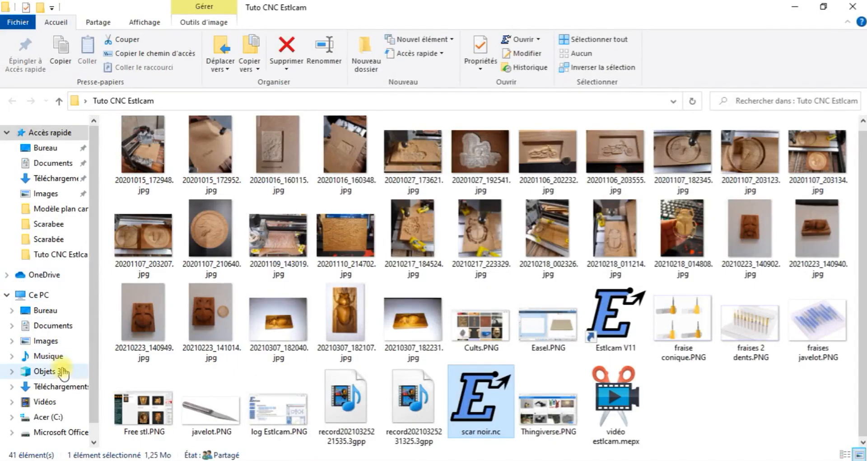
# Launch Grblcontrol (Candle).exe from Documents > CNC3-3018PRO_EN > Software for Control the machine(3Axis) > Grblcontrol(Candle_1.1.7).
pyautogui.click(54, 327)
pyautogui.doubleClick(180, 143)
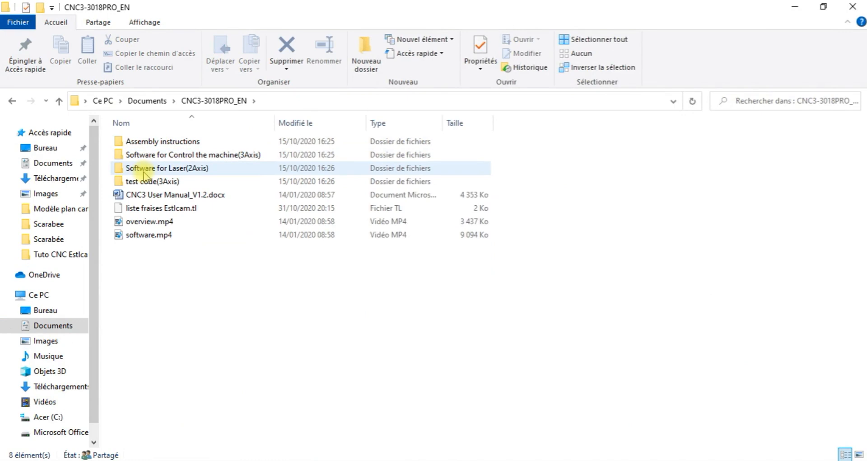
pyautogui.doubleClick(164, 155)
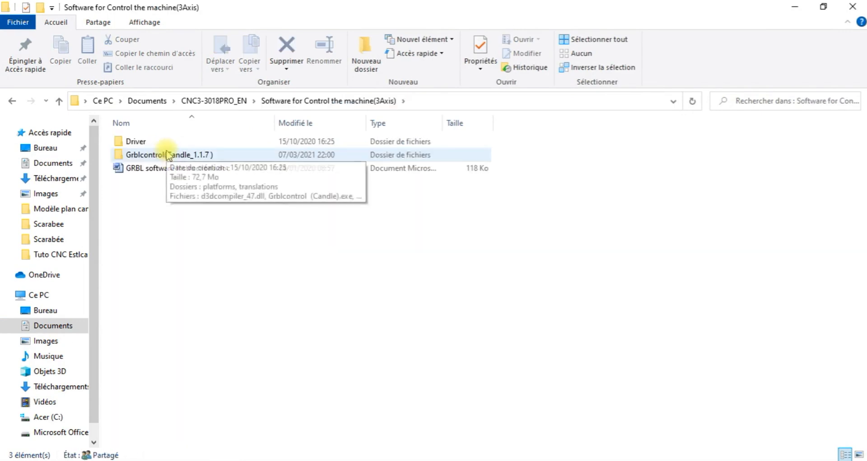
pyautogui.doubleClick(168, 154)
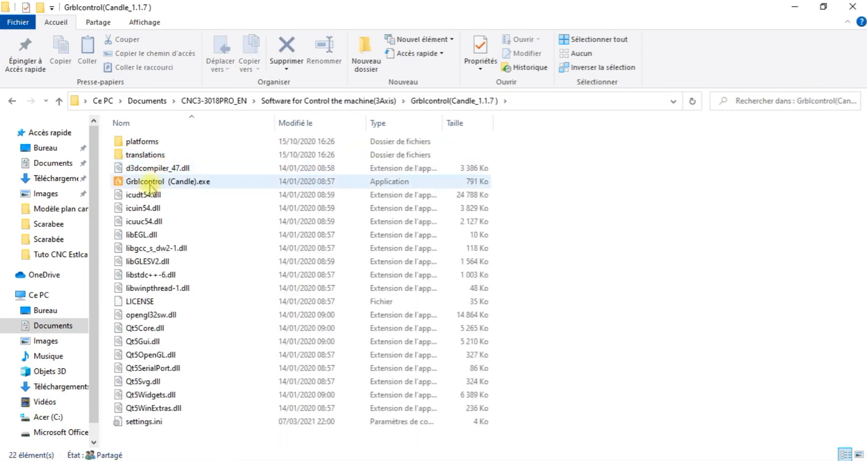
pyautogui.doubleClick(146, 182)
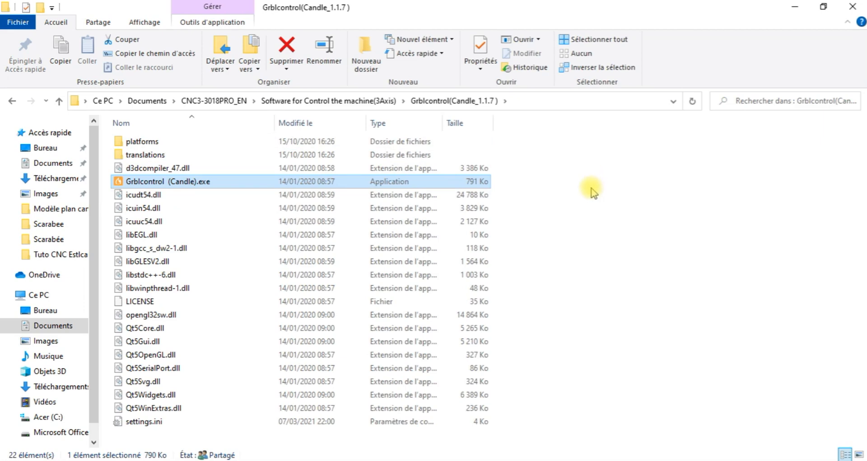
pyautogui.doubleClick(395, 183)
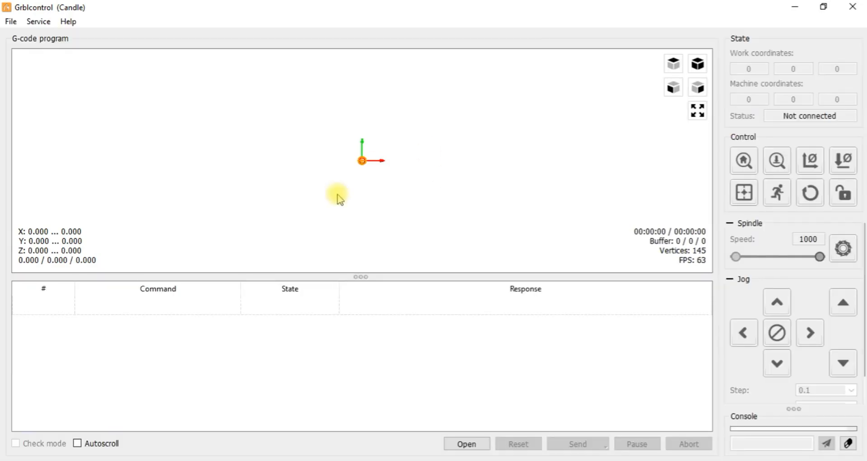
# Open the G-code file scar noir.nc from the Tuto CNC Estlcam folder.
pyautogui.click(14, 23)
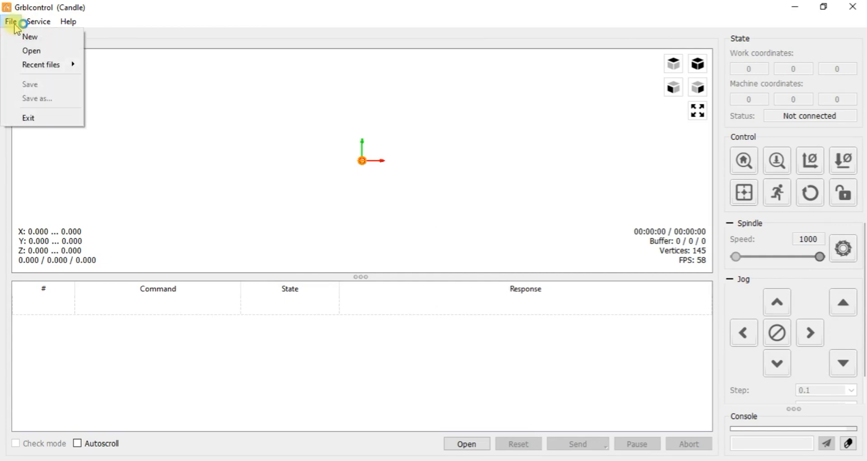
pyautogui.click(26, 52)
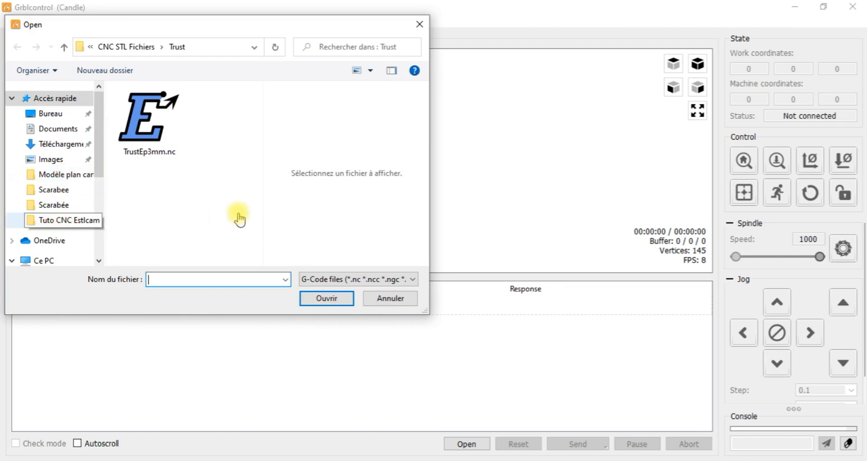
pyautogui.click(68, 220)
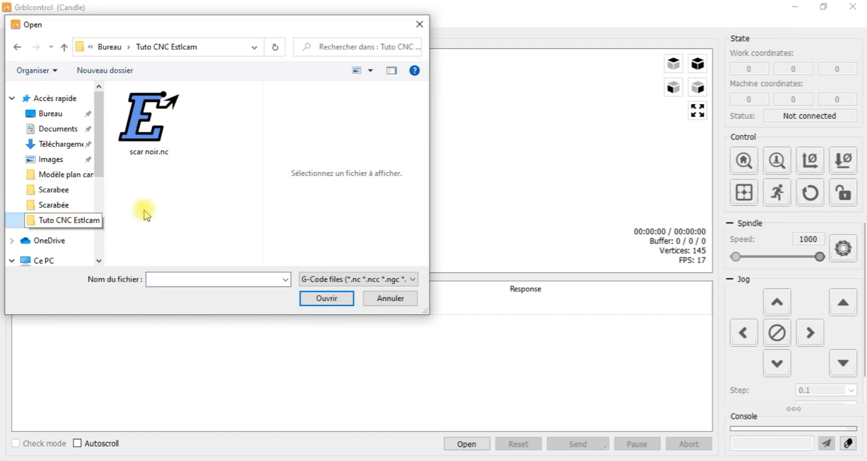
pyautogui.click(148, 113)
pyautogui.click(332, 300)
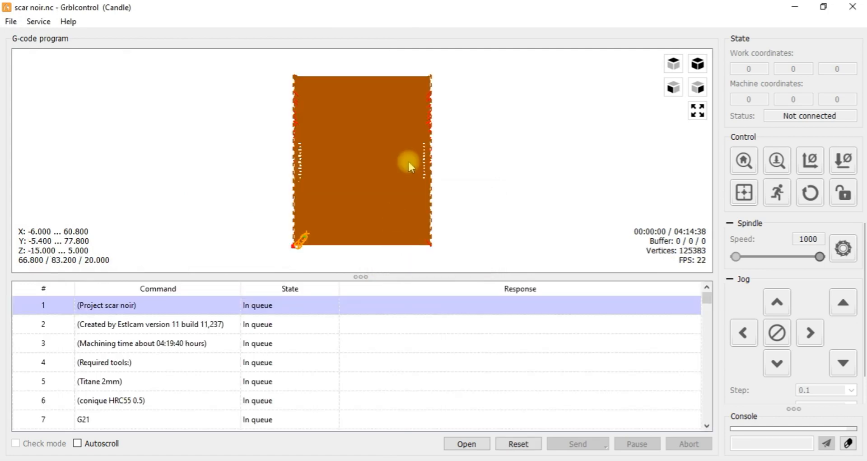
# Examine the loaded beetle toolpath up close and from tilted angles.
pyautogui.scroll(5, 375, 170)
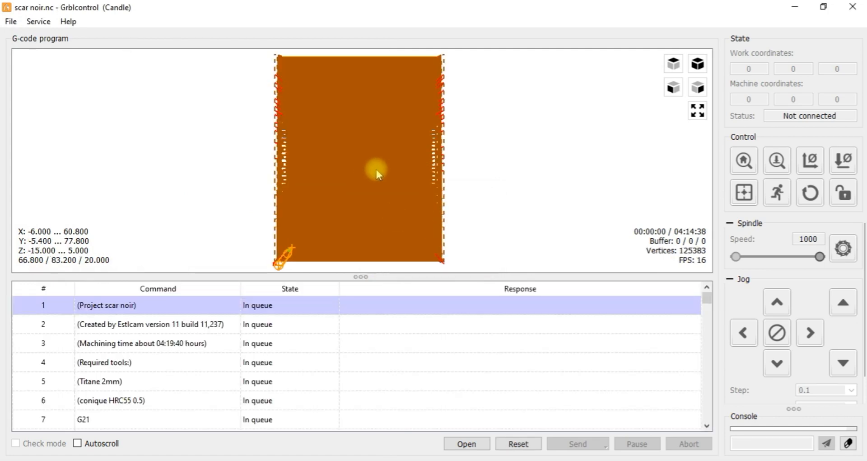
pyautogui.scroll(4, 376, 171)
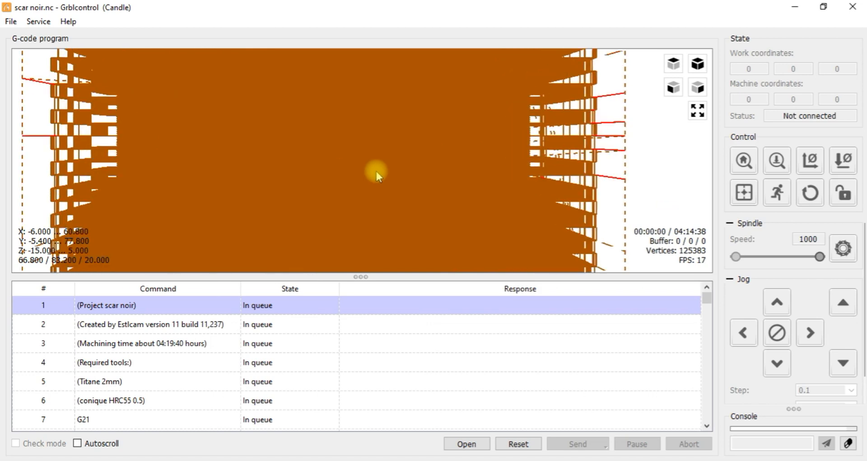
pyautogui.moveTo(379, 133); pyautogui.dragTo(409, 59)
pyautogui.moveTo(368, 135); pyautogui.dragTo(397, 137)
pyautogui.moveTo(328, 156); pyautogui.dragTo(250, 127)
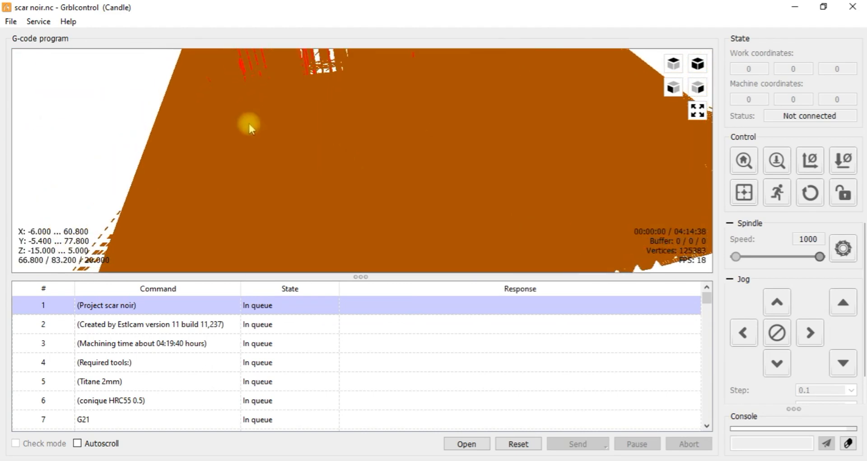
# Review the color settings of the visualizer and toolpath, including the tool color choices, and leave the settings without changes.
pyautogui.click(37, 23)
pyautogui.click(39, 23)
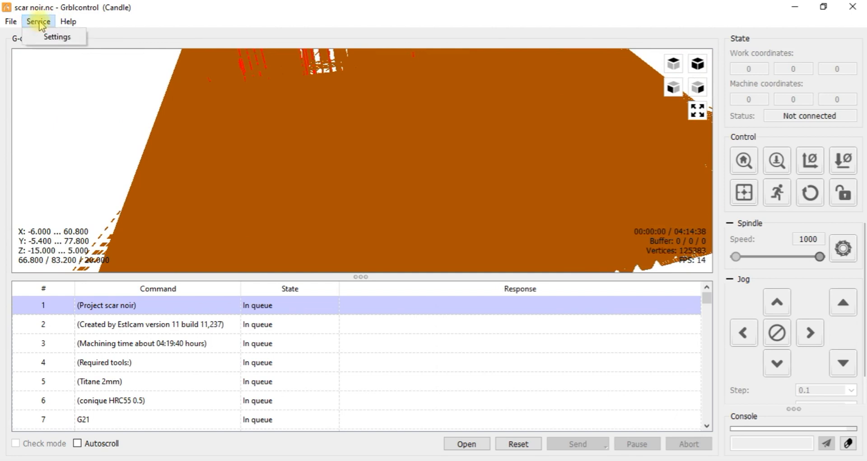
pyautogui.click(46, 37)
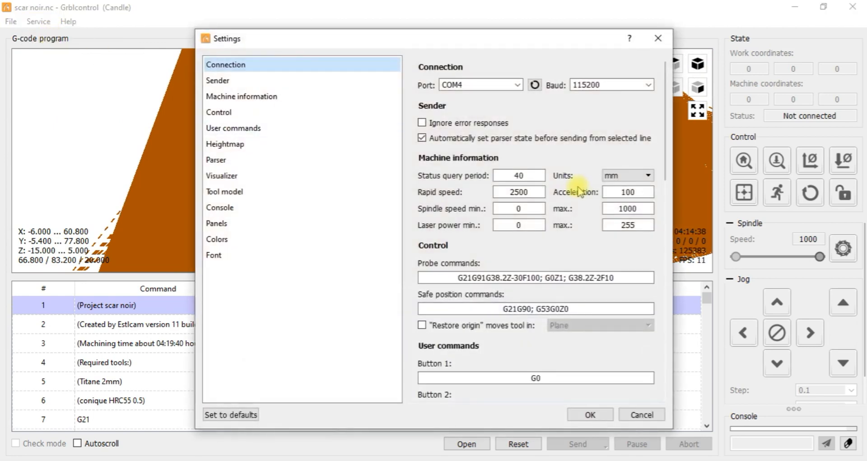
pyautogui.click(213, 239)
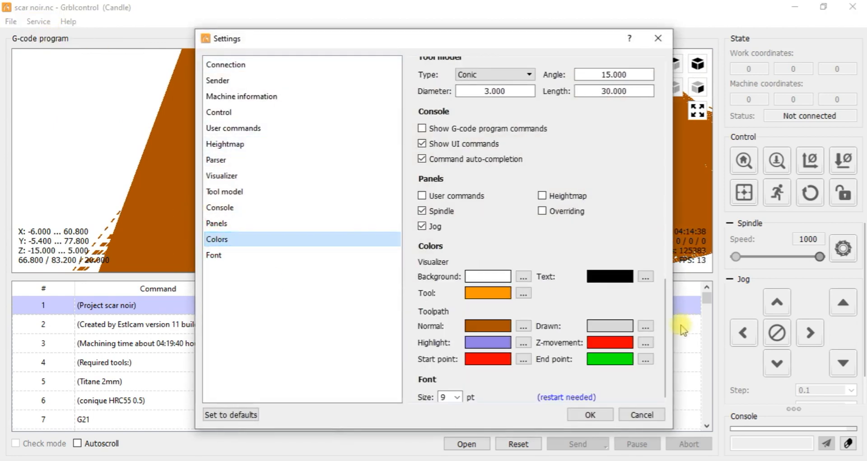
pyautogui.click(523, 293)
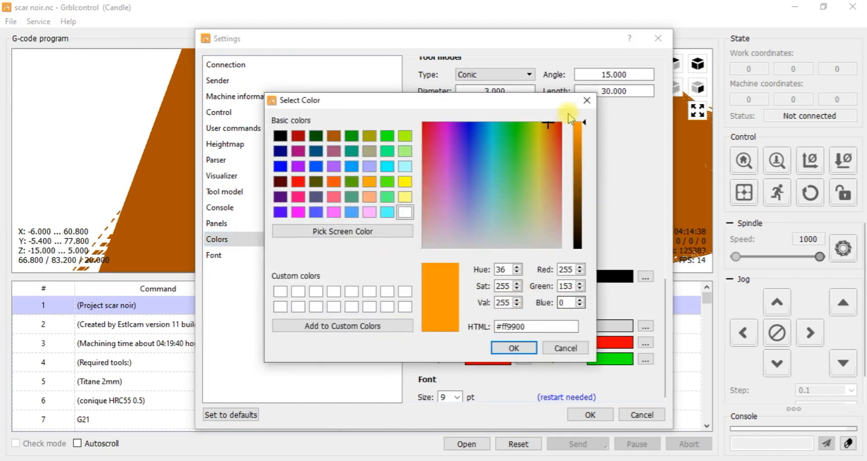
pyautogui.click(587, 99)
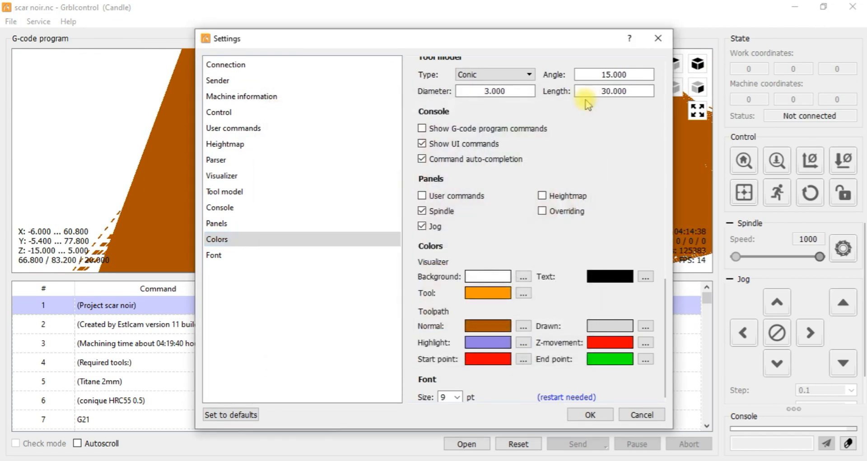
pyautogui.click(658, 38)
# Turn the toolpath preview to a side view to examine the cutting depth and the Z movements.
pyautogui.scroll(2, 486, 167)
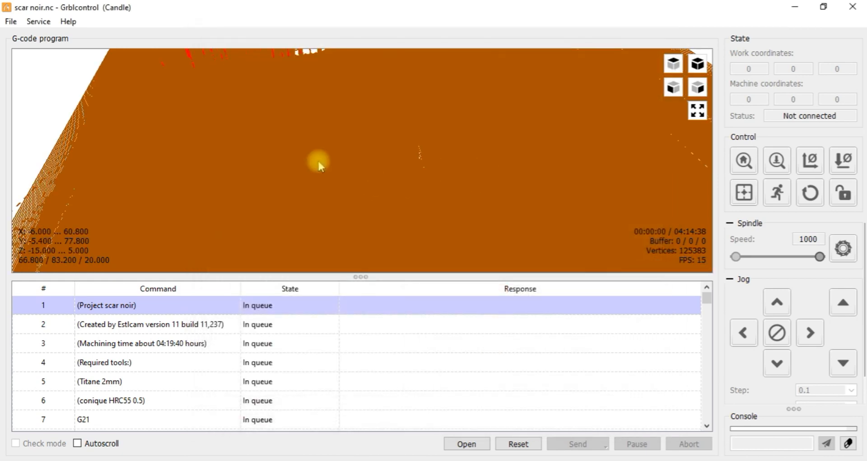
pyautogui.scroll(2, 438, 177)
pyautogui.moveTo(218, 178); pyautogui.dragTo(416, 129)
pyautogui.scroll(-5, 415, 126)
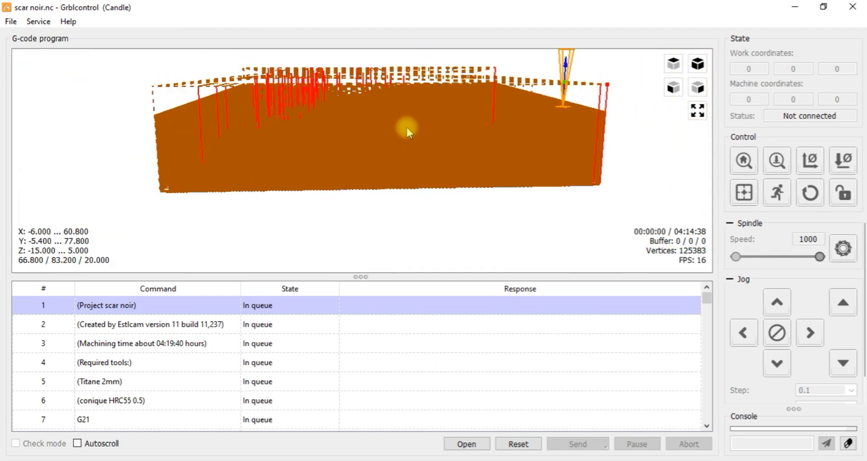
pyautogui.moveTo(426, 193); pyautogui.dragTo(423, 183)
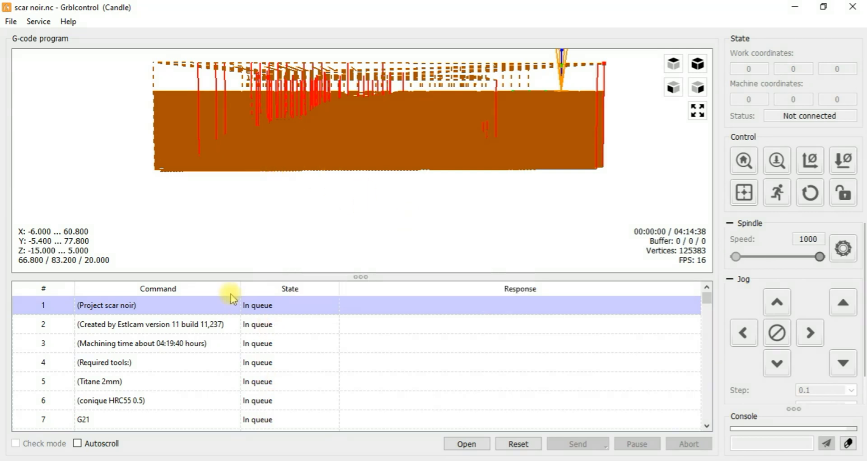
# Browse the G-code command list towards its final lines and back to the earlier commands.
pyautogui.moveTo(715, 304); pyautogui.dragTo(708, 412)
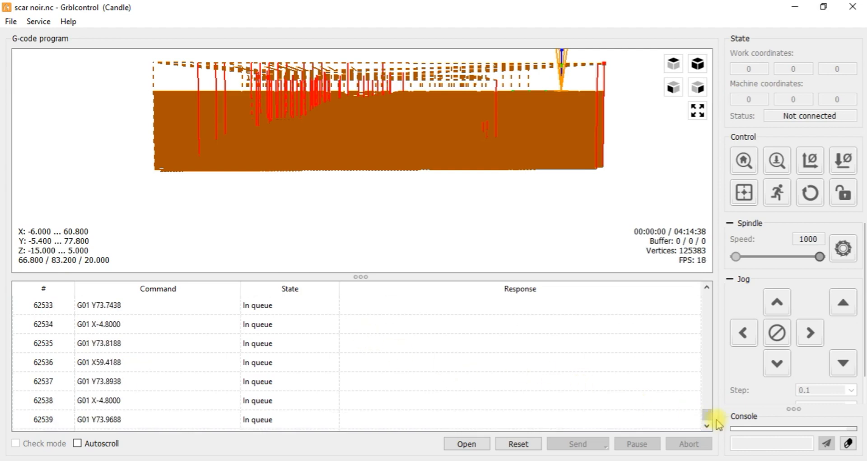
pyautogui.moveTo(709, 414); pyautogui.dragTo(672, 310)
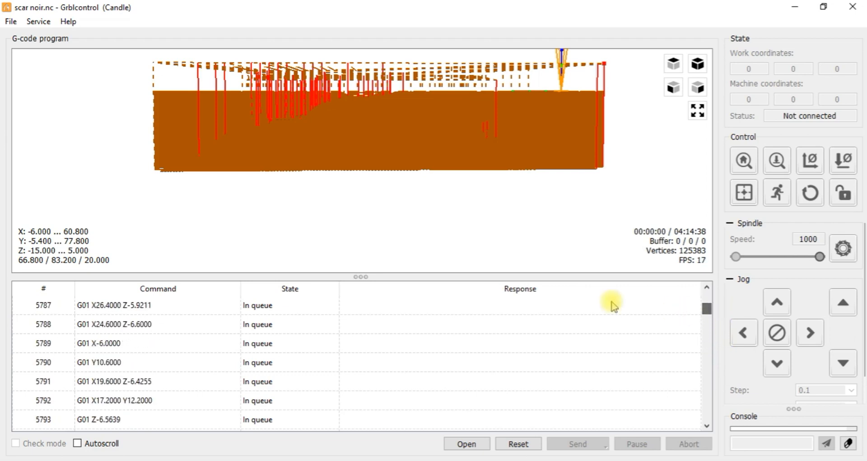
pyautogui.scroll(3, 444, 138)
pyautogui.scroll(-6, 444, 138)
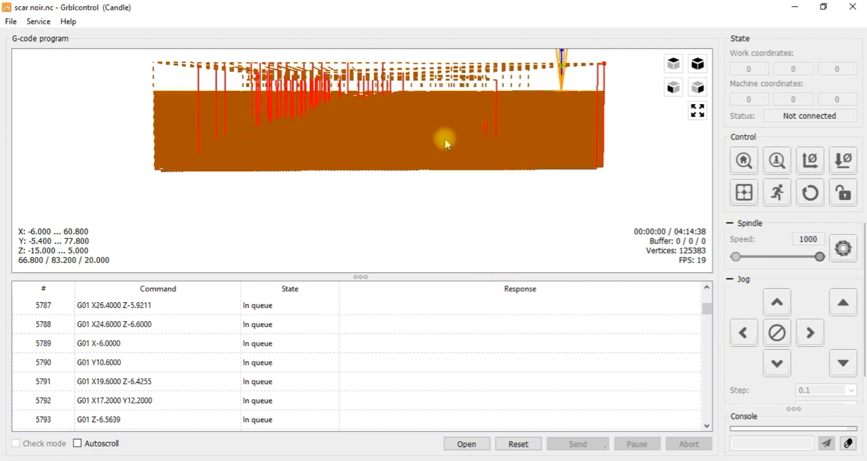
# Turn the toolpath preview to a view from above and review the connection port and baud rate settings without changing them.
pyautogui.moveTo(590, 106)
pyautogui.mouseDown()
pyautogui.moveTo(573, 190)
pyautogui.moveTo(595, 201)
pyautogui.moveTo(587, 225)
pyautogui.moveTo(453, 260)
pyautogui.moveTo(468, 263)
pyautogui.mouseUp()
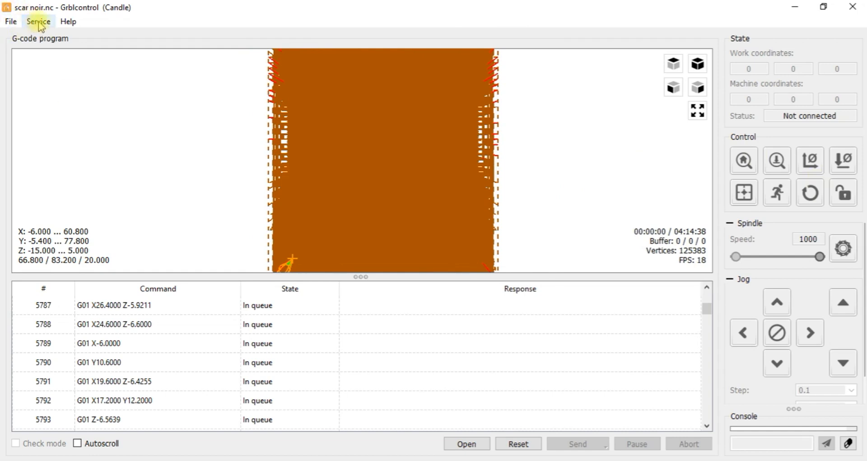
pyautogui.click(9, 23)
pyautogui.click(32, 20)
pyautogui.click(36, 21)
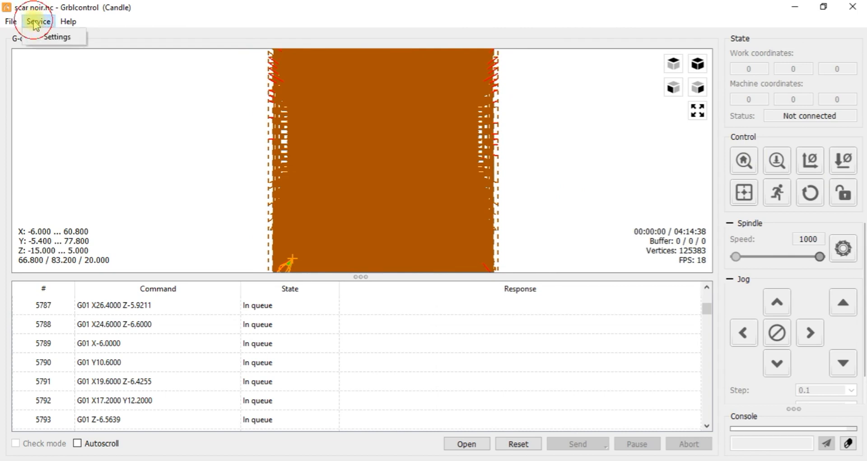
pyautogui.click(48, 38)
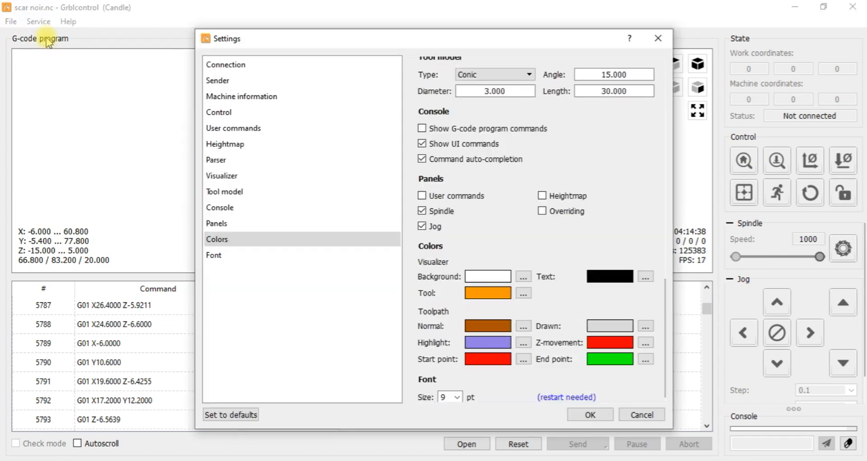
pyautogui.click(218, 64)
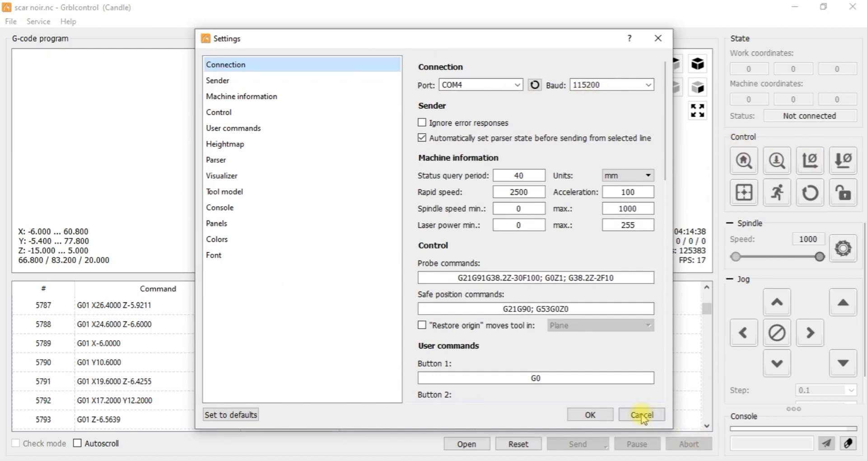
pyautogui.click(628, 416)
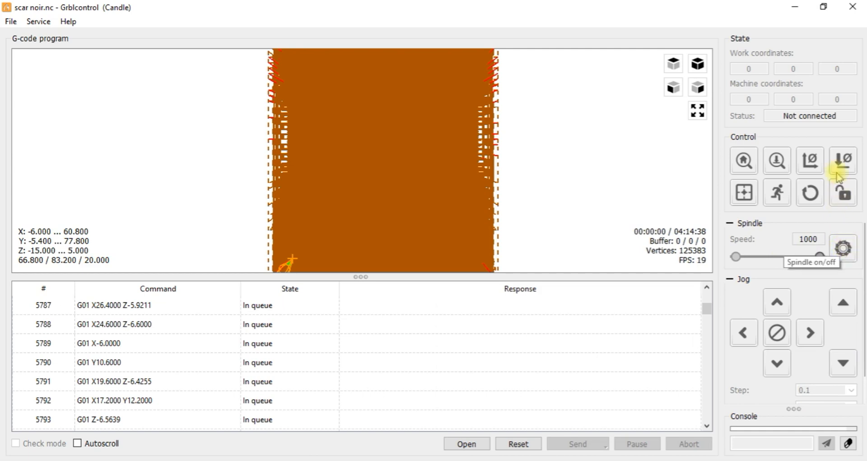
pyautogui.scroll(-3, 287, 192)
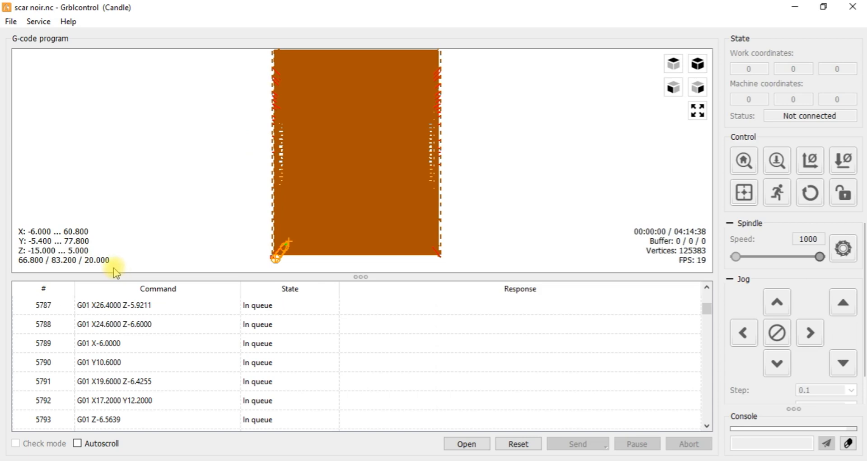
# Clear away the Candle, Grblcontrol folder and Estlcam windows and open the Tuto CNC Estlcam folder.
pyautogui.click(794, 8)
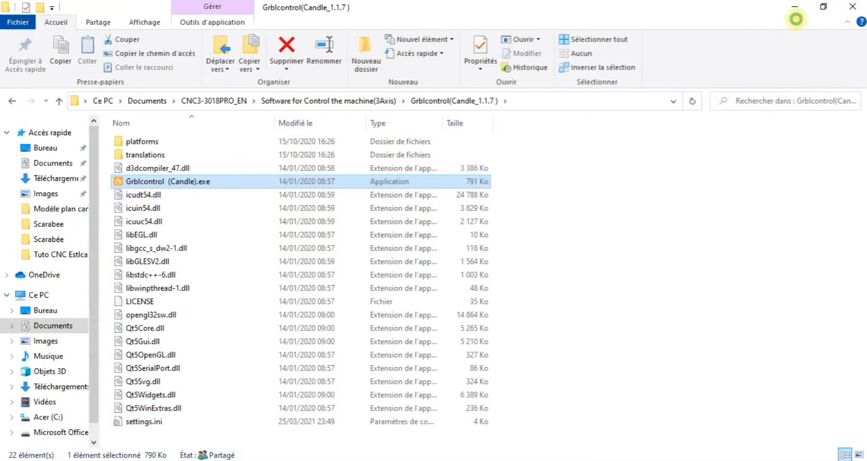
pyautogui.click(852, 9)
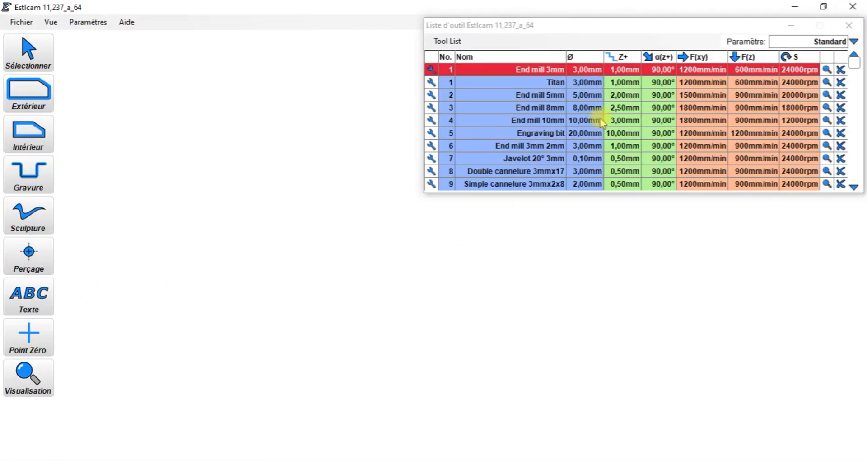
pyautogui.click(852, 8)
pyautogui.doubleClick(636, 289)
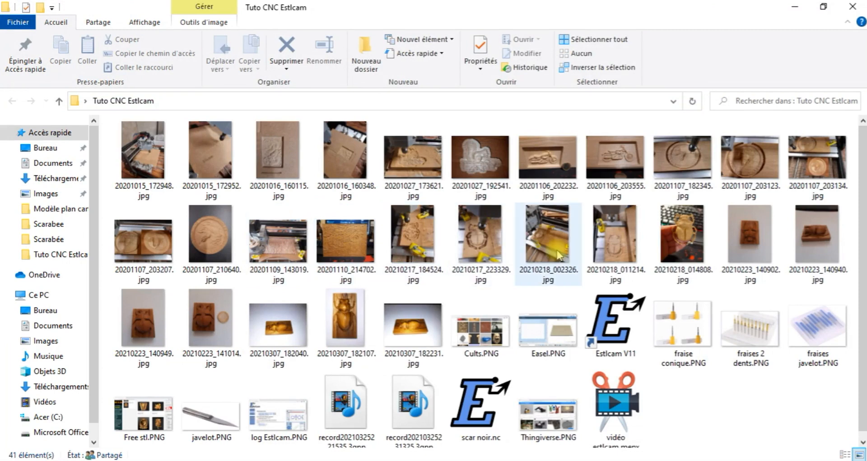
# Open 20210223_140949.jpg and look through the neighbouring photos of the carved scarab, from 20210223_140902.jpg to 20210223_141014.jpg.
pyautogui.click(138, 326)
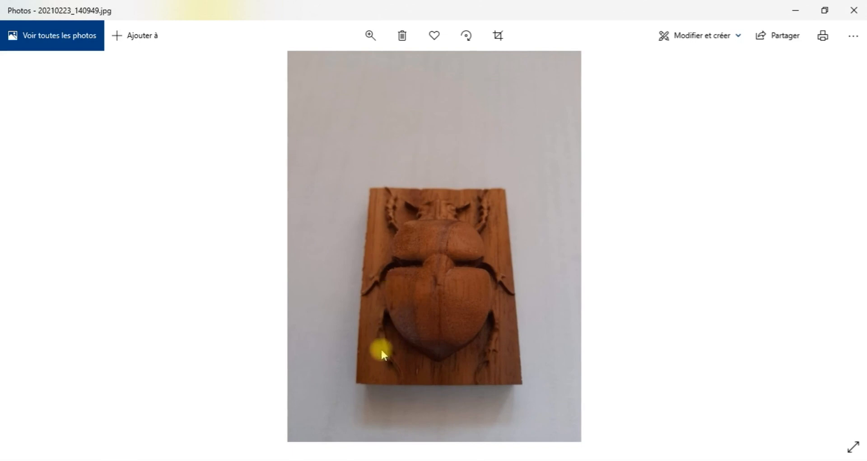
pyautogui.click(373, 32)
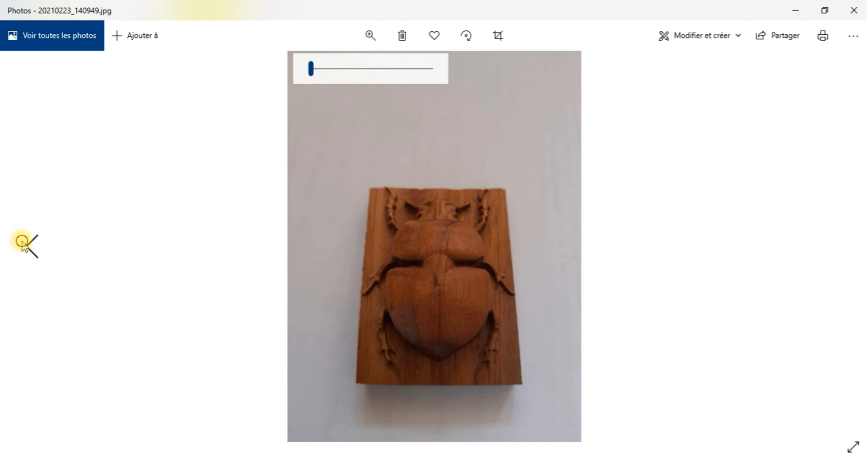
pyautogui.click(32, 244)
pyautogui.click(31, 246)
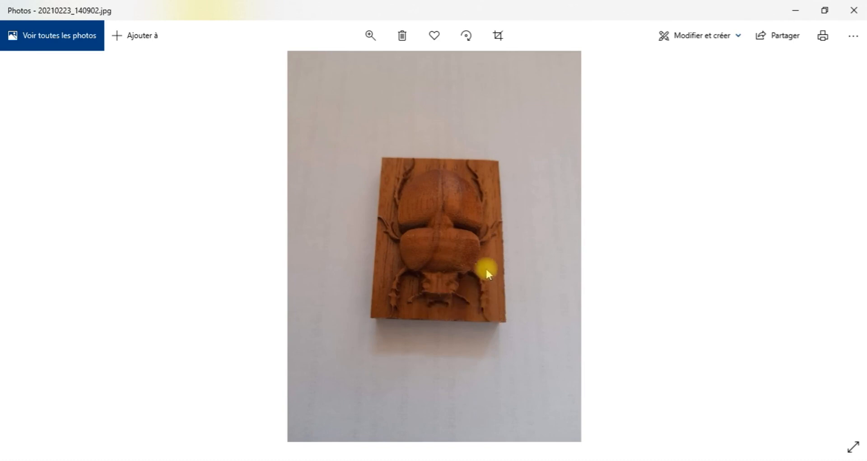
pyautogui.moveTo(840, 247)
pyautogui.click(841, 246)
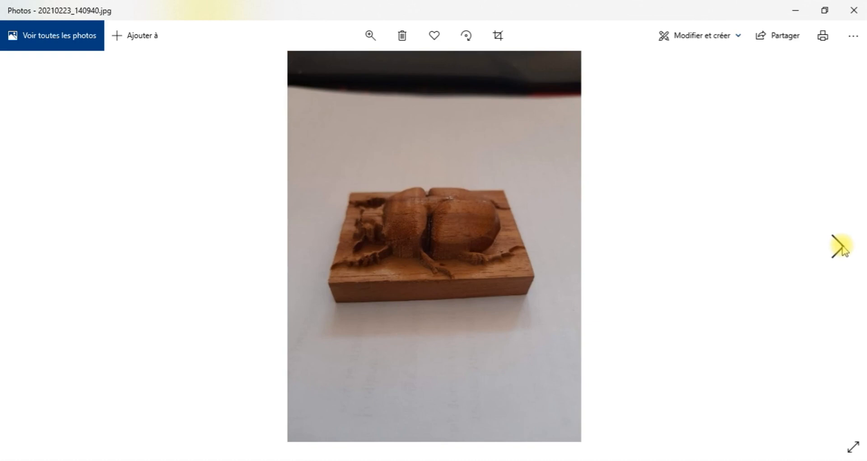
pyautogui.click(841, 246)
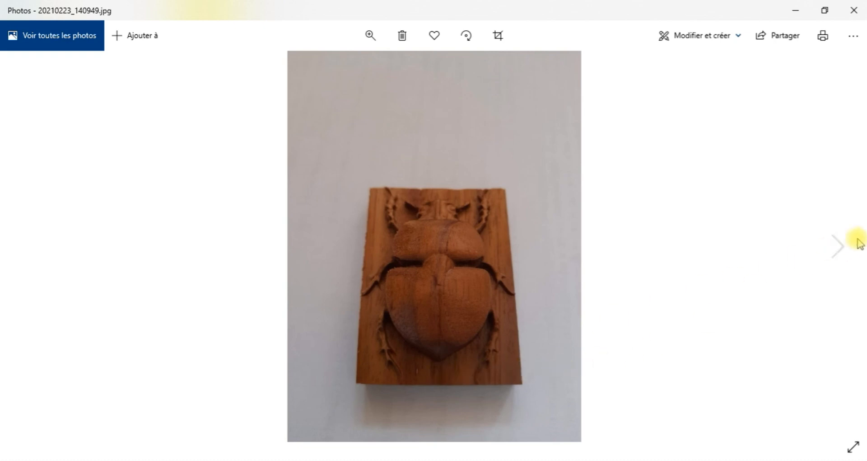
pyautogui.click(840, 245)
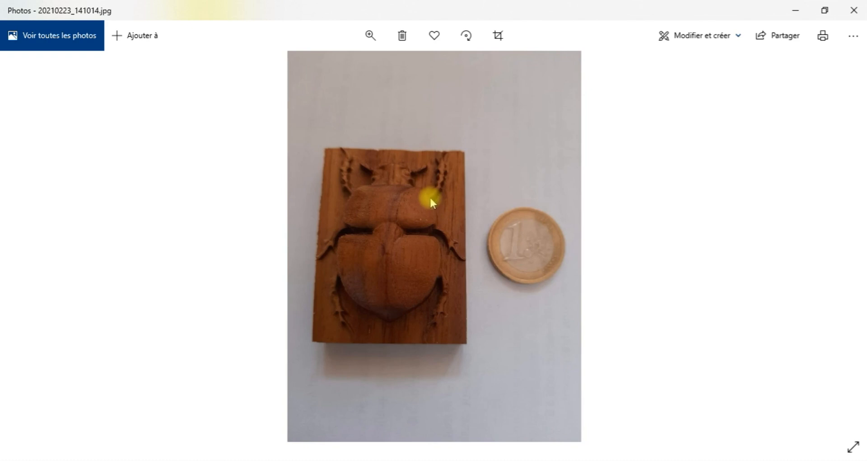
# Look through the photos of the elongated carved beetle, from 20210307_182040.jpg to 20210307_182231.jpg.
pyautogui.click(839, 246)
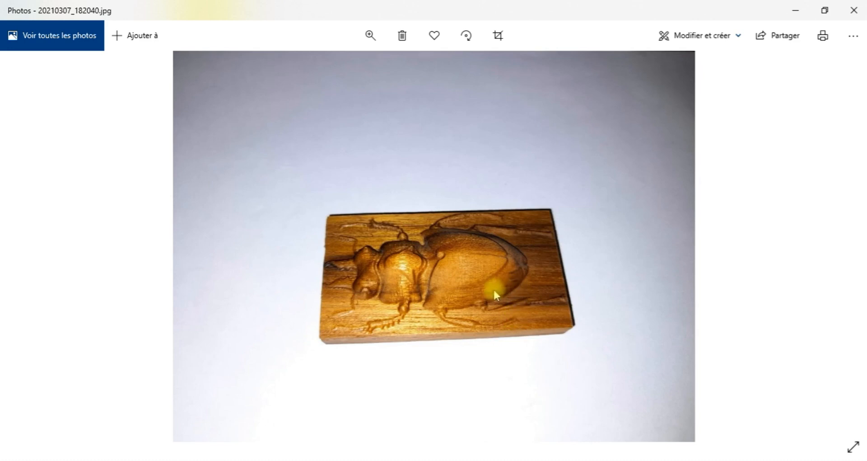
pyautogui.press('Right')
pyautogui.press('Left')
pyautogui.press('Left')
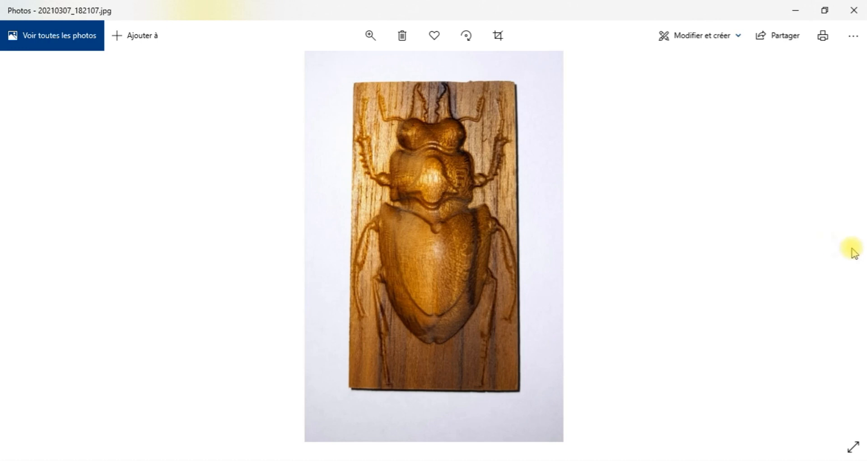
pyautogui.click(838, 246)
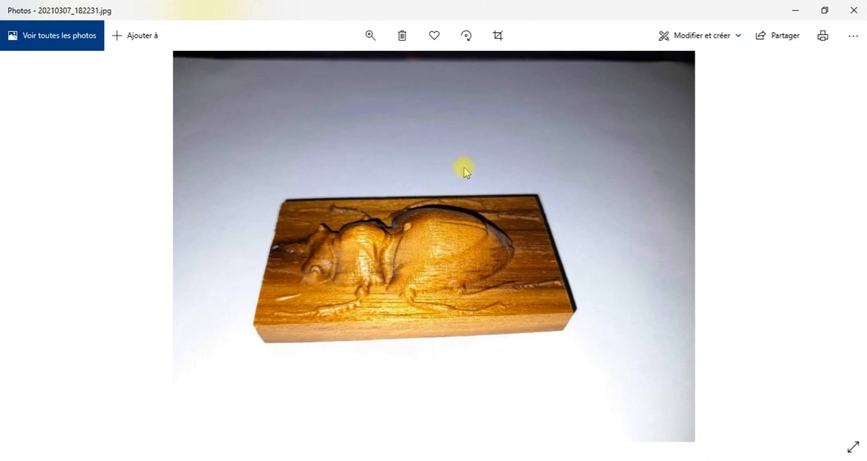
# Close the photo viewer and launch Estlcam V11 from the tutorial folder.
pyautogui.click(853, 10)
pyautogui.doubleClick(615, 326)
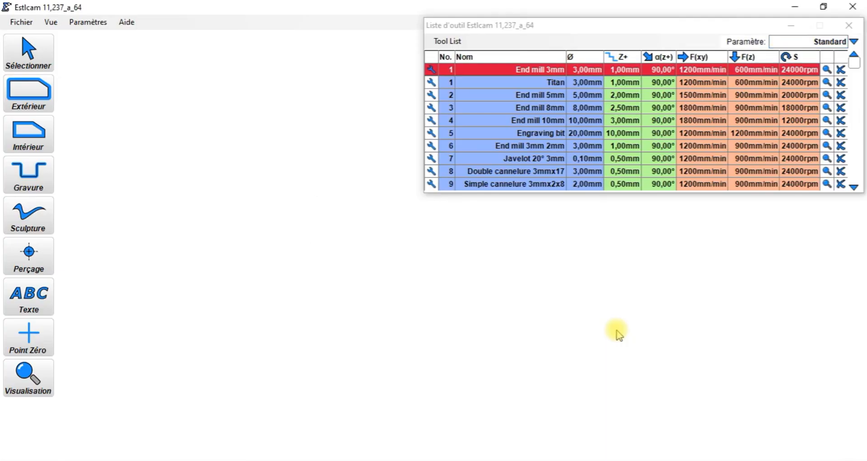